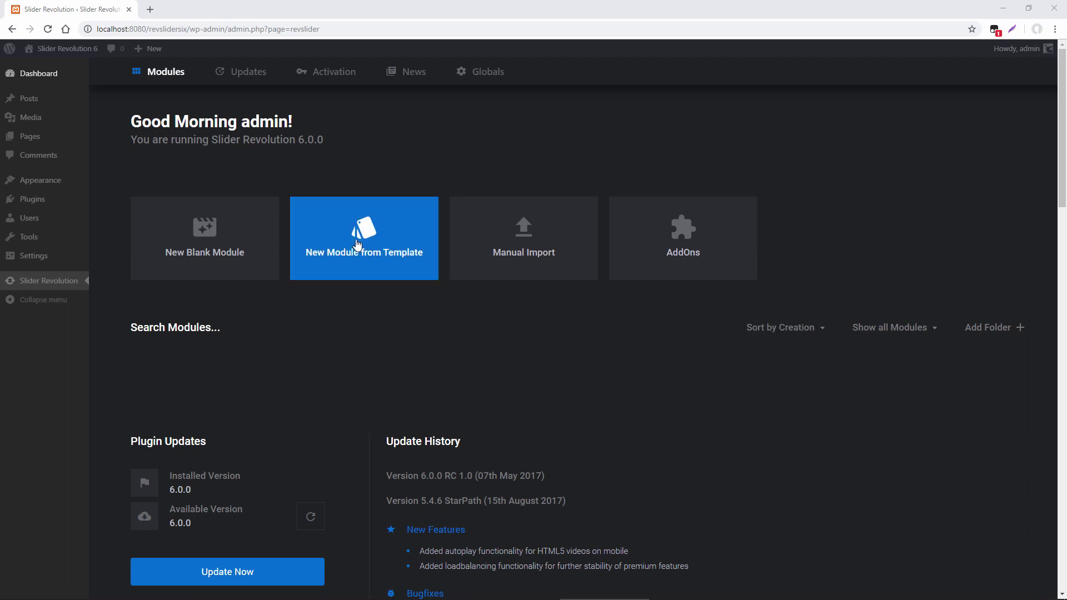
# Create a new module from the installed Restaurant Menu template and open it in the slide editor.
pyautogui.click(358, 244)
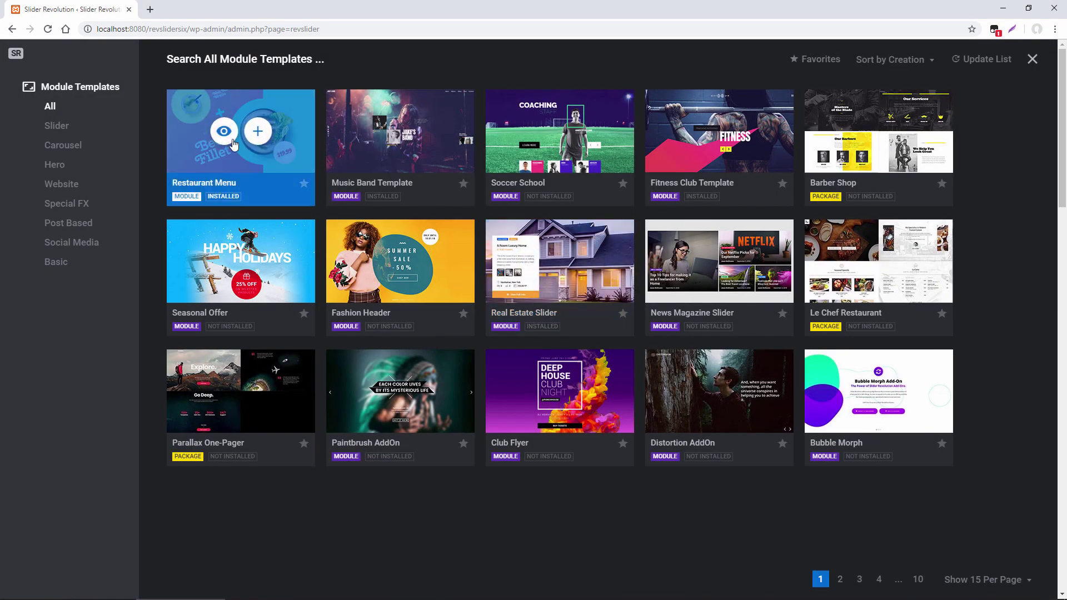
pyautogui.click(258, 133)
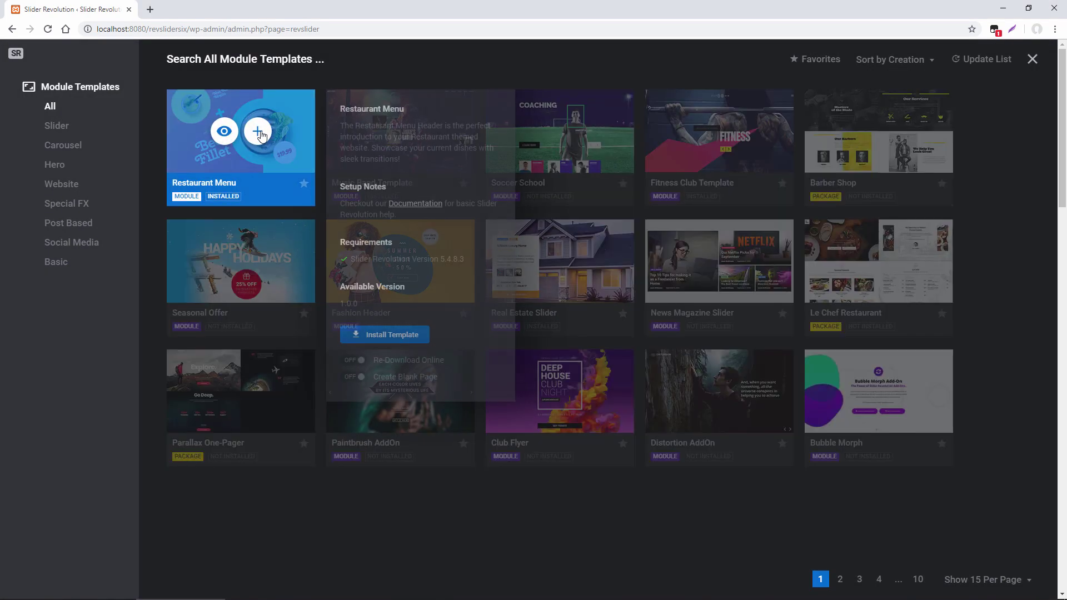
pyautogui.click(391, 336)
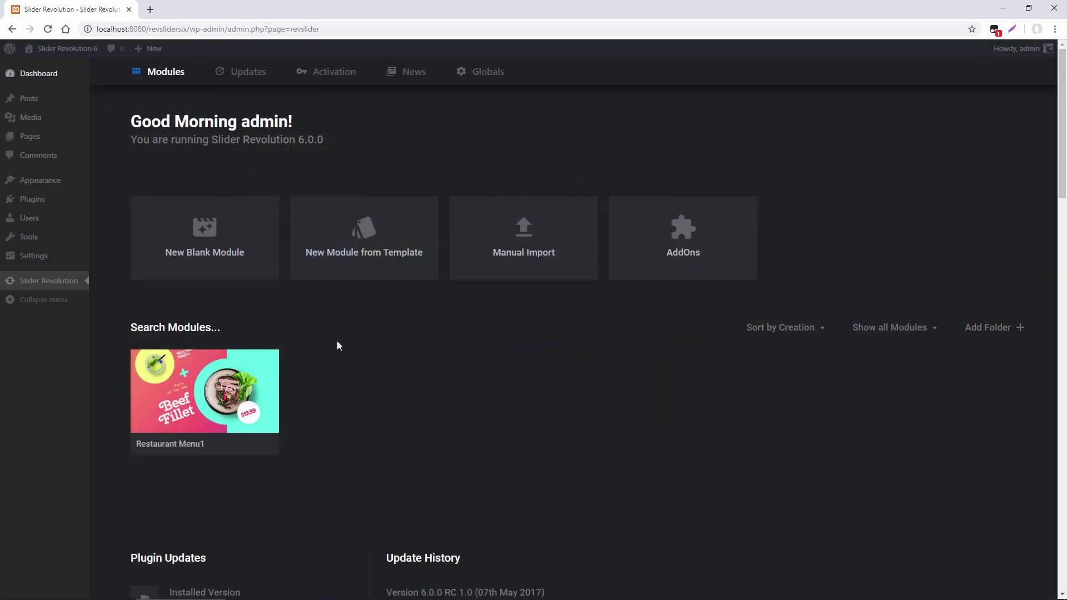
pyautogui.click(204, 392)
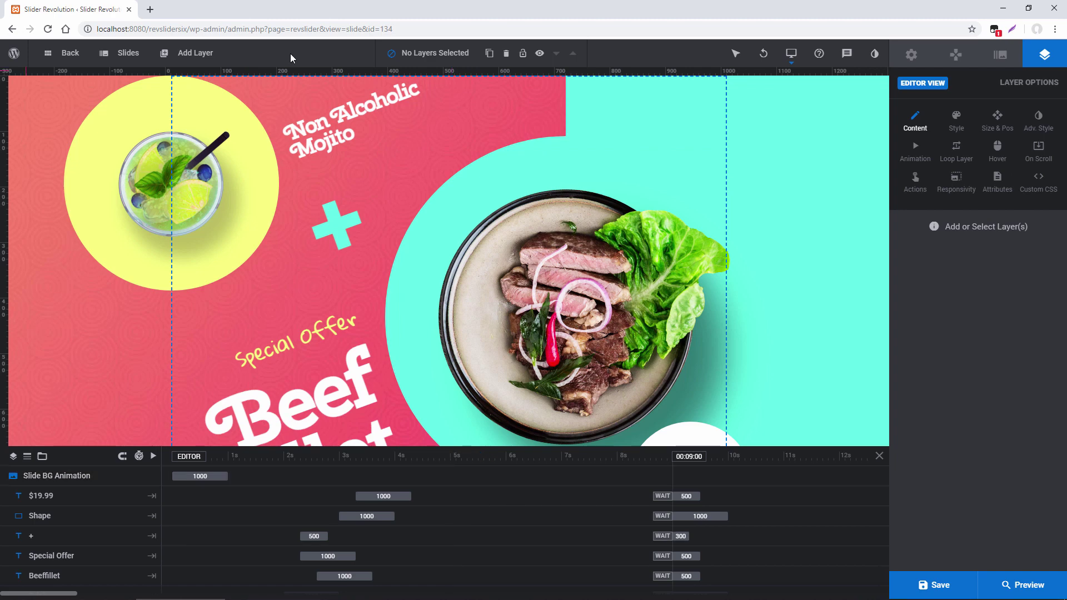
# Select the yellow circle layer and browse the template library for adding a slide from a template, without adding one.
pyautogui.moveTo(12, 58)
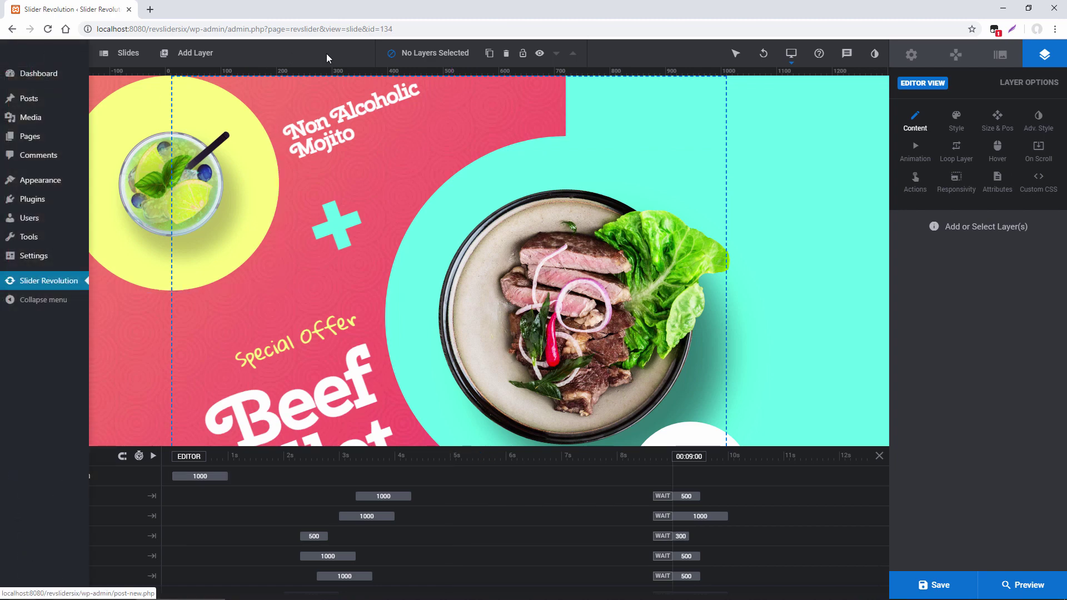
pyautogui.click(277, 144)
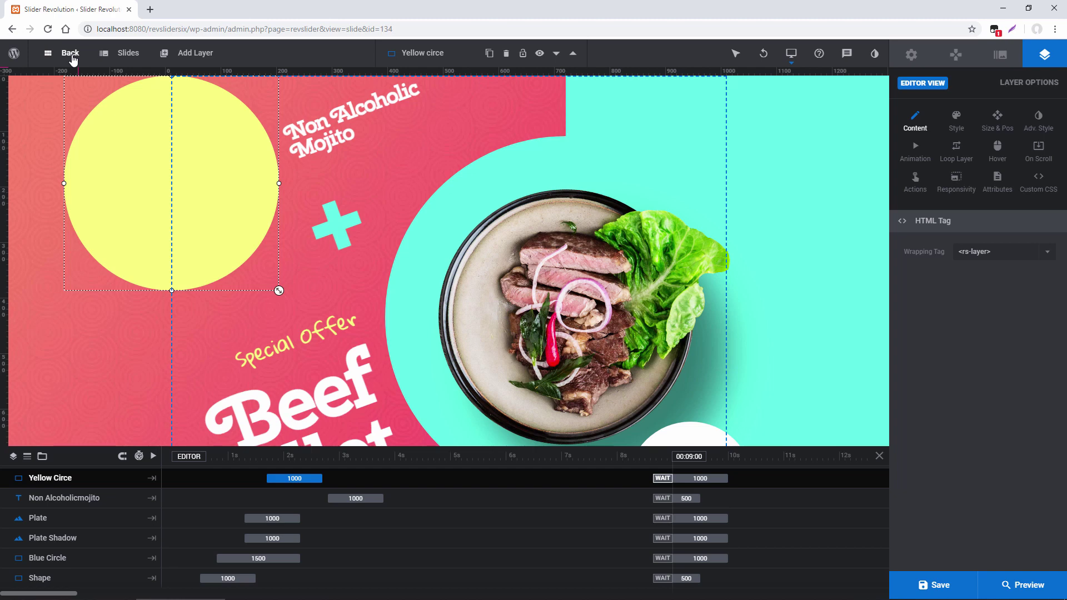
pyautogui.moveTo(117, 58)
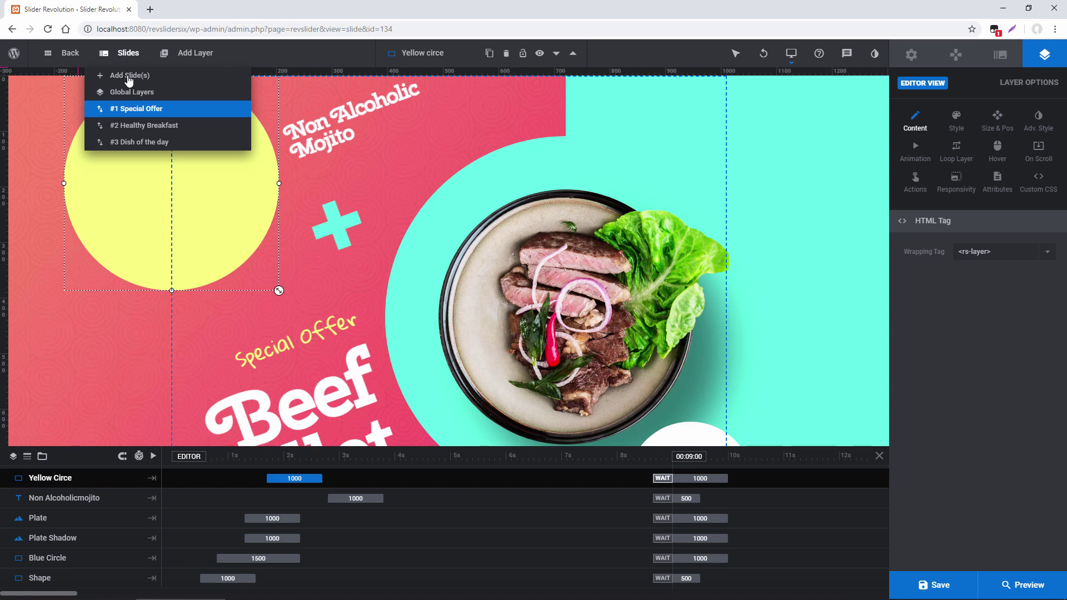
pyautogui.moveTo(126, 76)
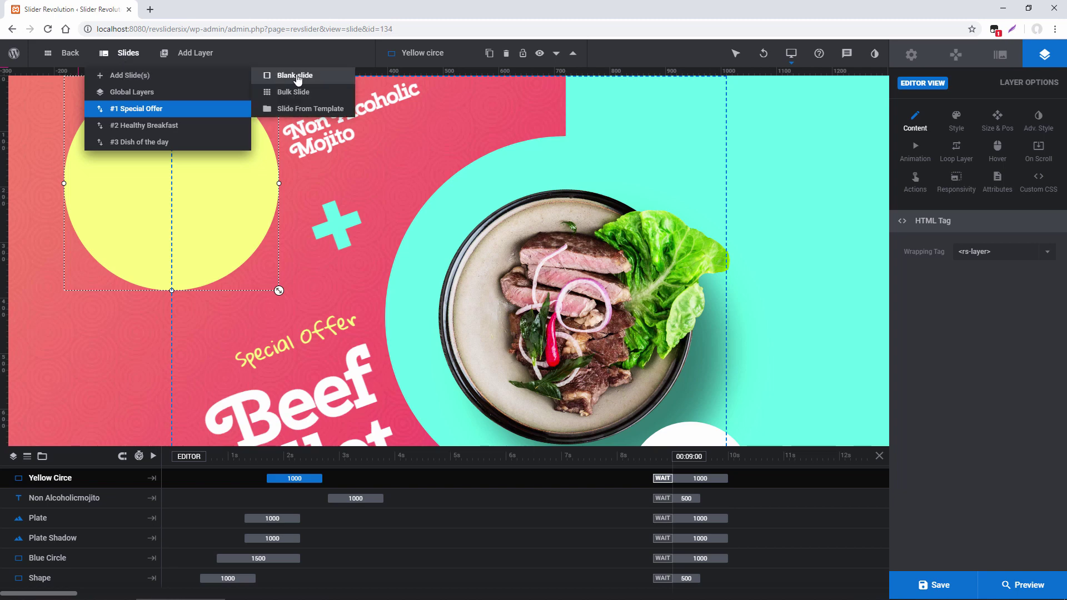
pyautogui.click(298, 111)
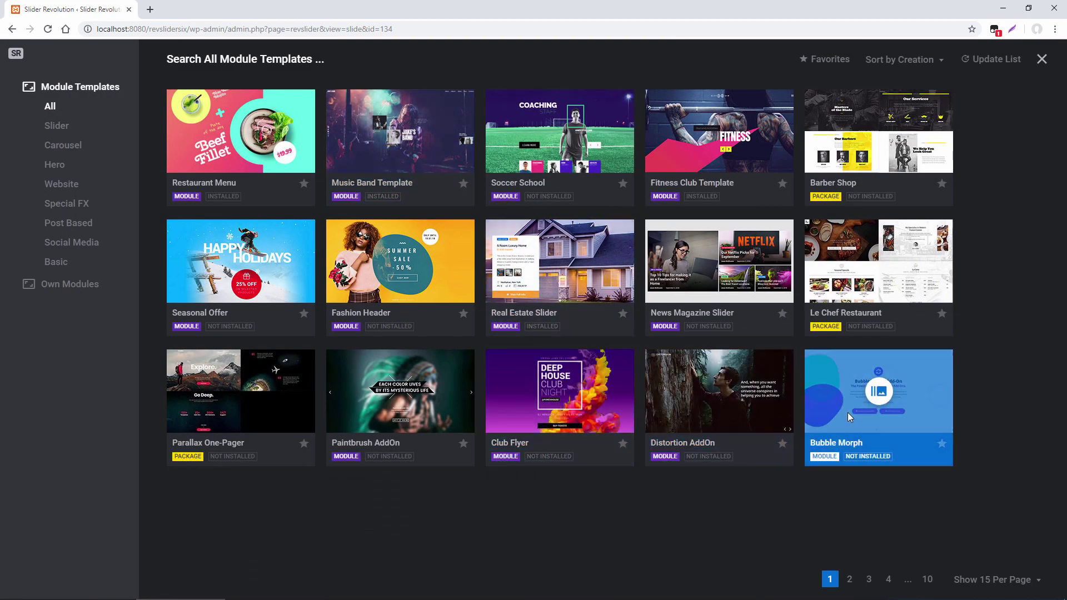
pyautogui.click(1042, 59)
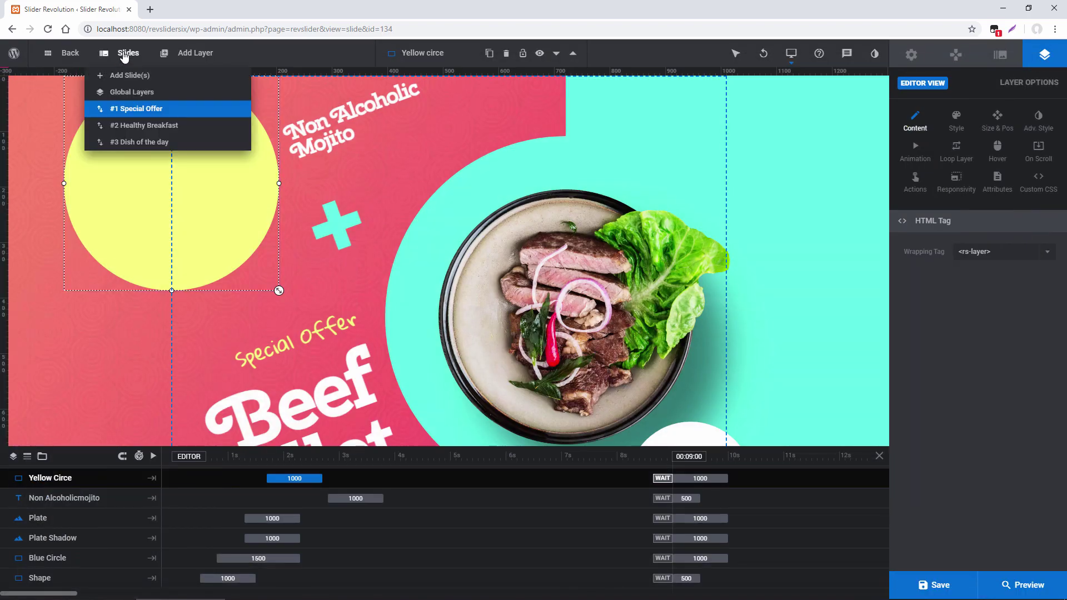
# Open the Healthy Breakfast slide and move it ahead of Special Offer in the slide order.
pyautogui.click(147, 127)
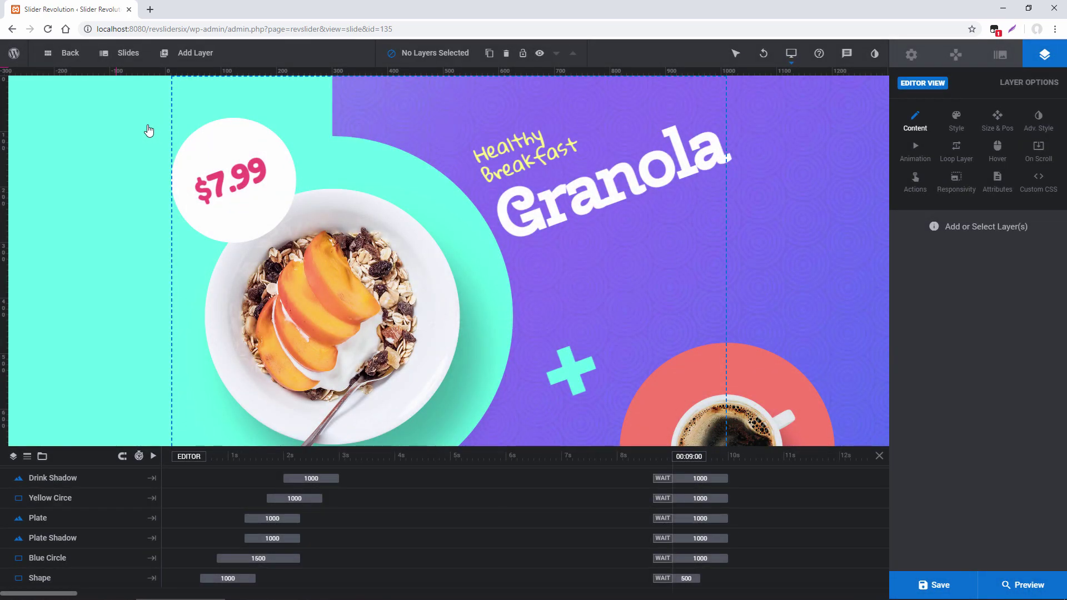
pyautogui.moveTo(133, 58)
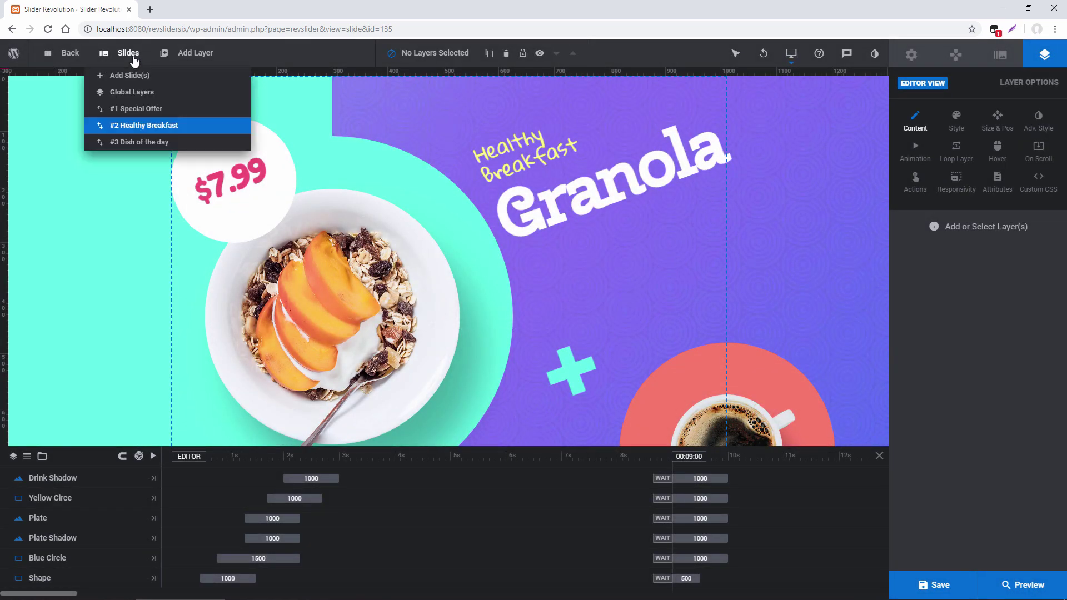
pyautogui.moveTo(138, 126)
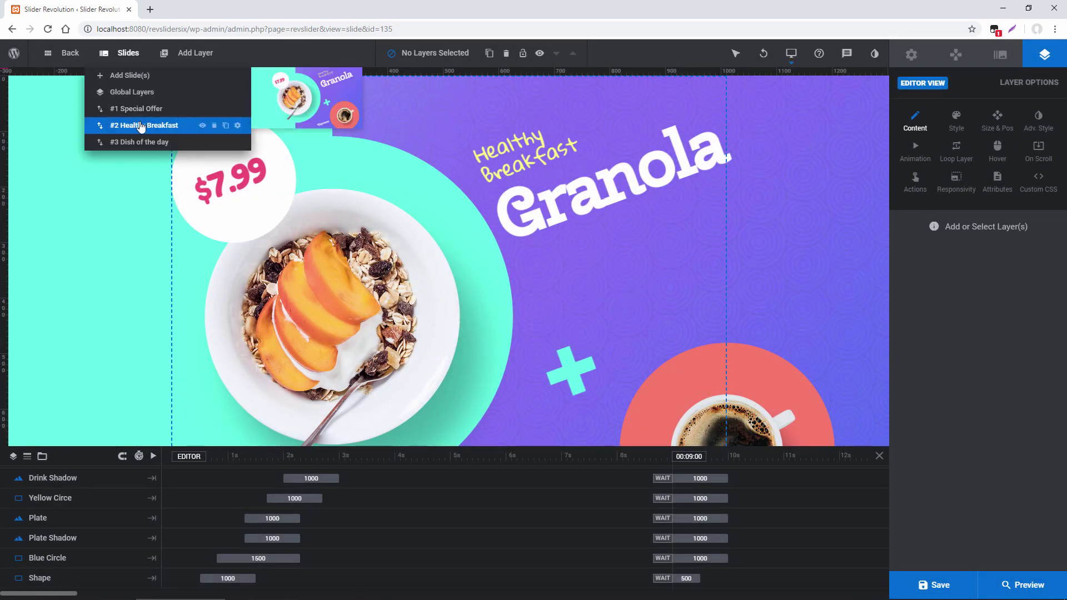
pyautogui.moveTo(145, 128); pyautogui.dragTo(147, 110)
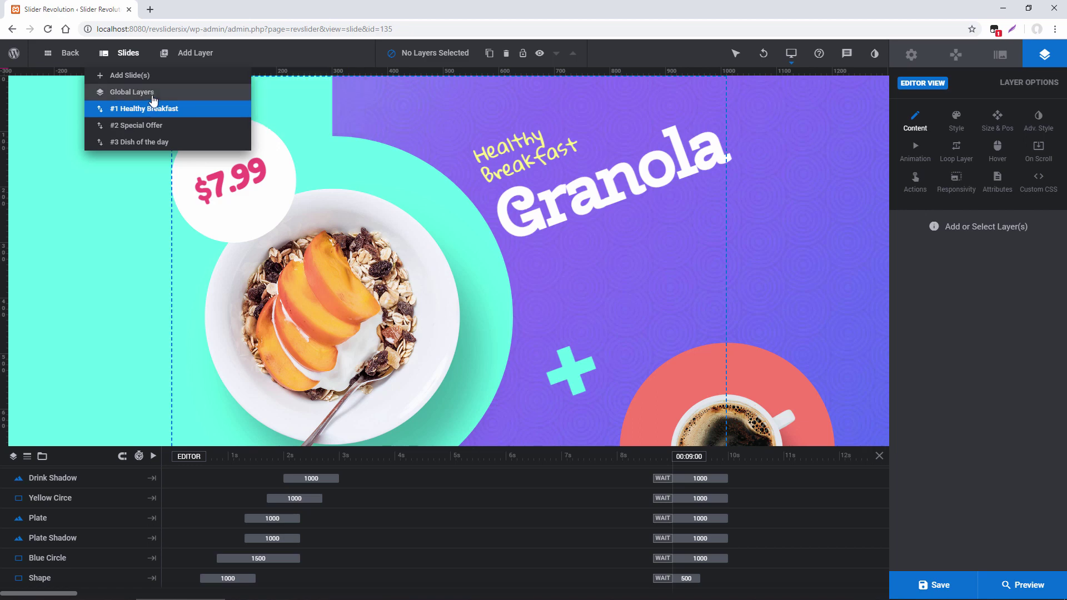
# View the module's Global Layers and return to the Healthy Breakfast slide.
pyautogui.click(155, 92)
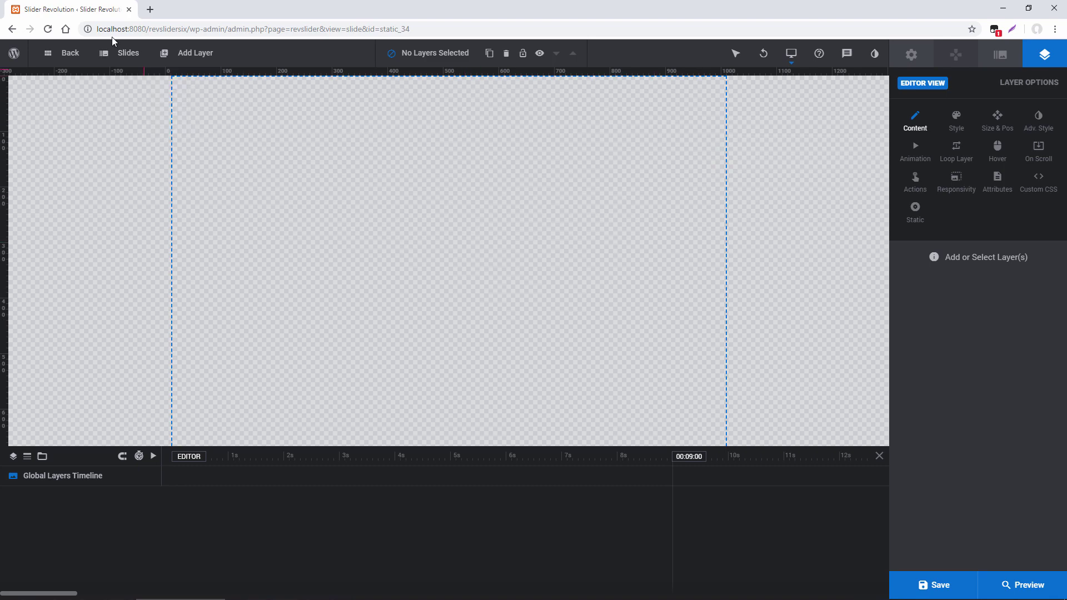
pyautogui.moveTo(125, 53)
pyautogui.click(138, 108)
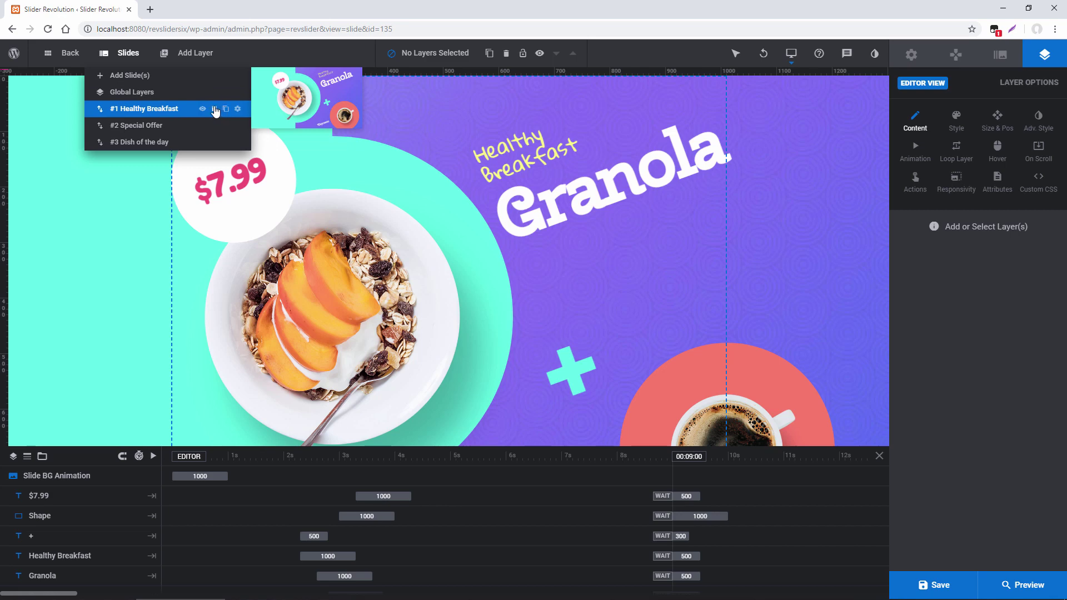
# Add a Quick Style Headline text layer with the Poppins, 80px, 800 headline style.
pyautogui.moveTo(201, 57)
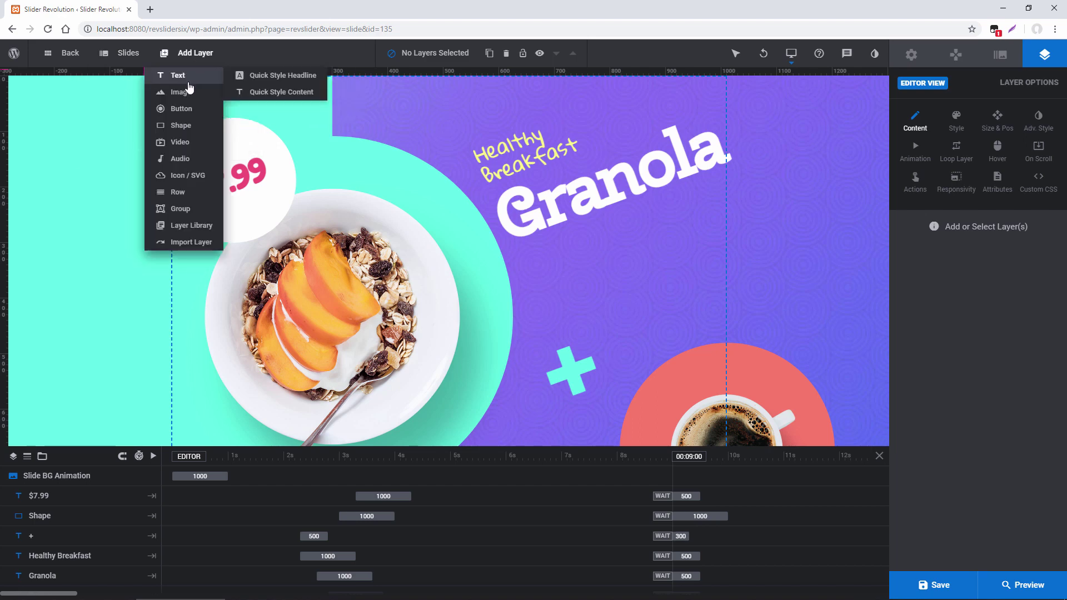
pyautogui.moveTo(188, 98)
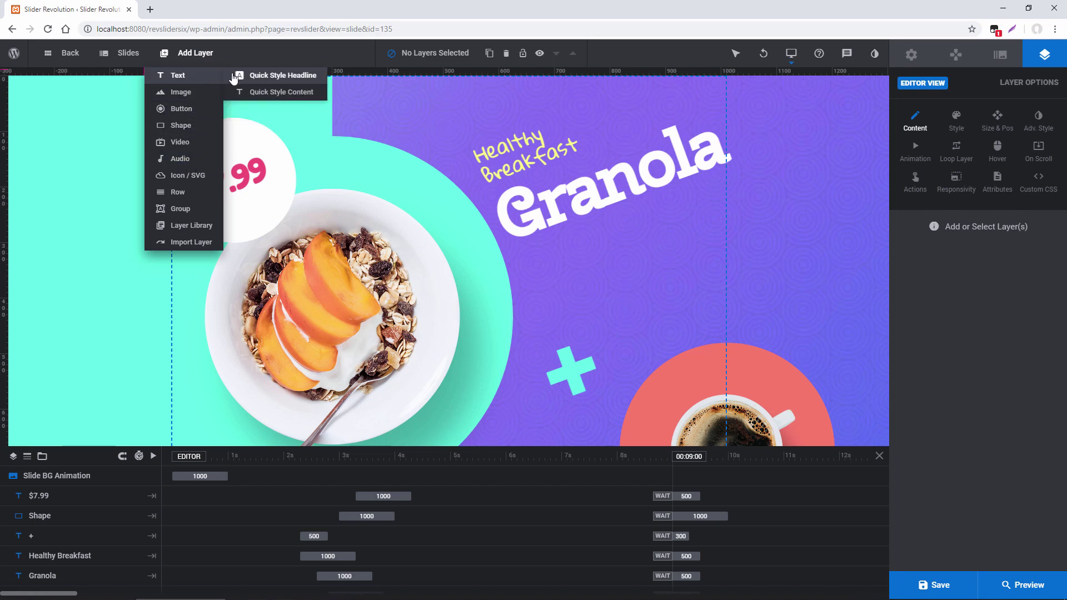
pyautogui.click(280, 77)
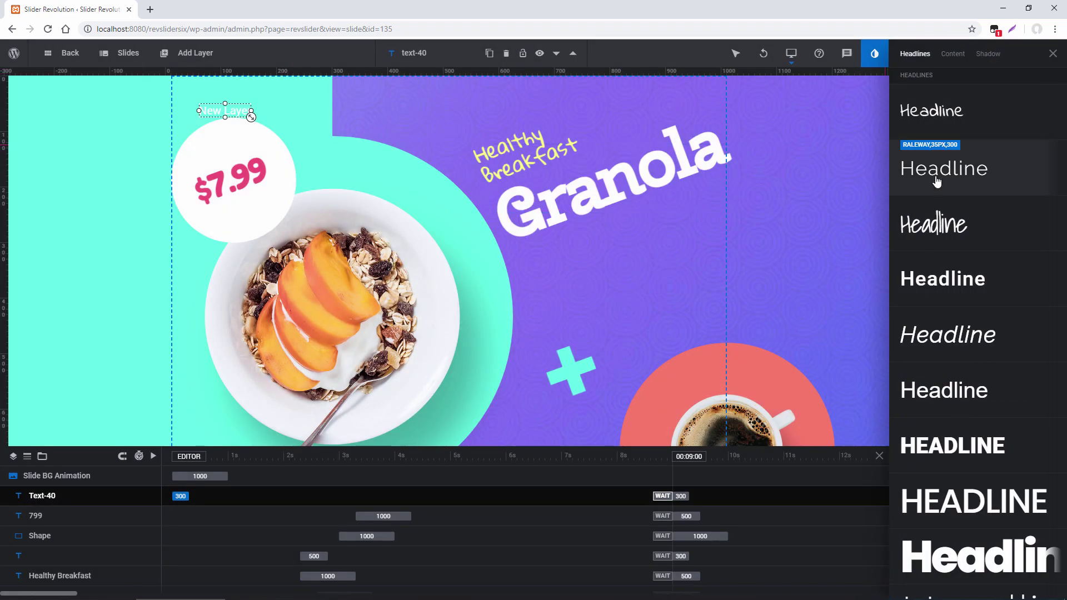
pyautogui.scroll(-2, 936, 223)
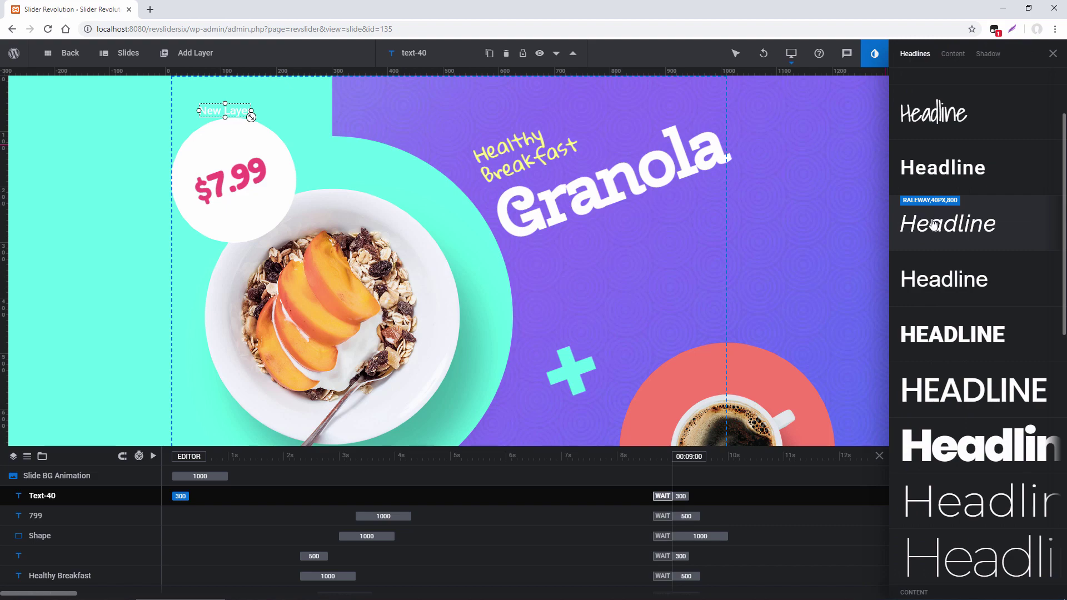
pyautogui.scroll(-6, 932, 250)
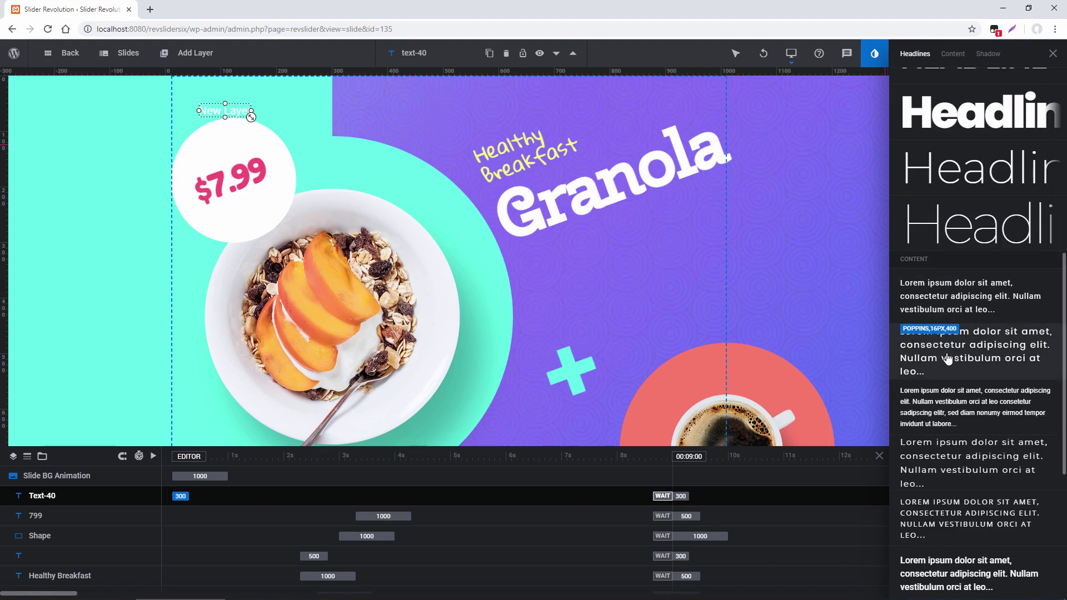
pyautogui.scroll(4, 945, 337)
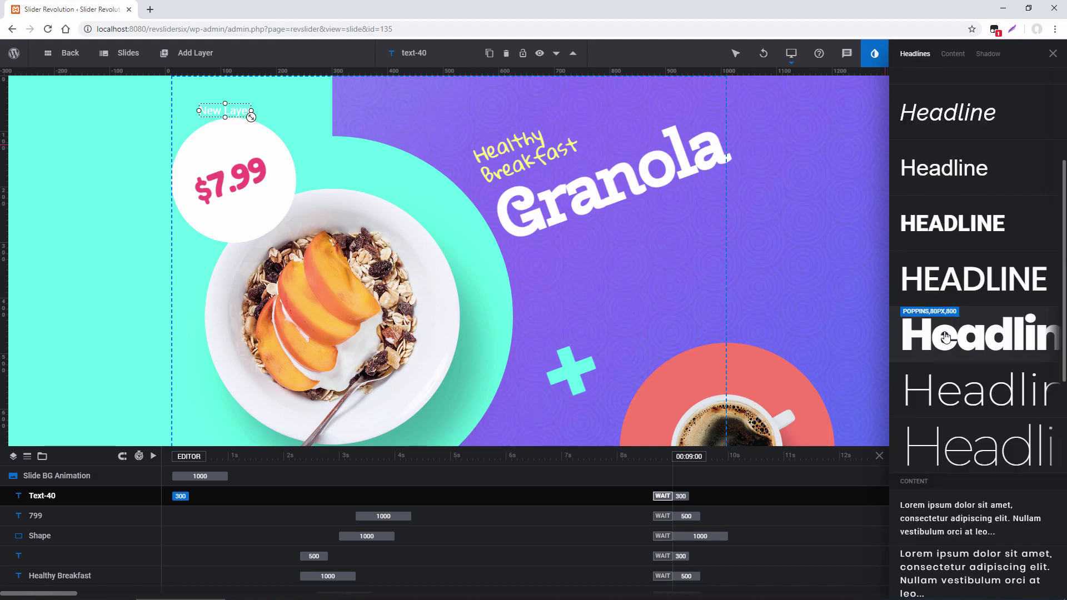
pyautogui.click(946, 337)
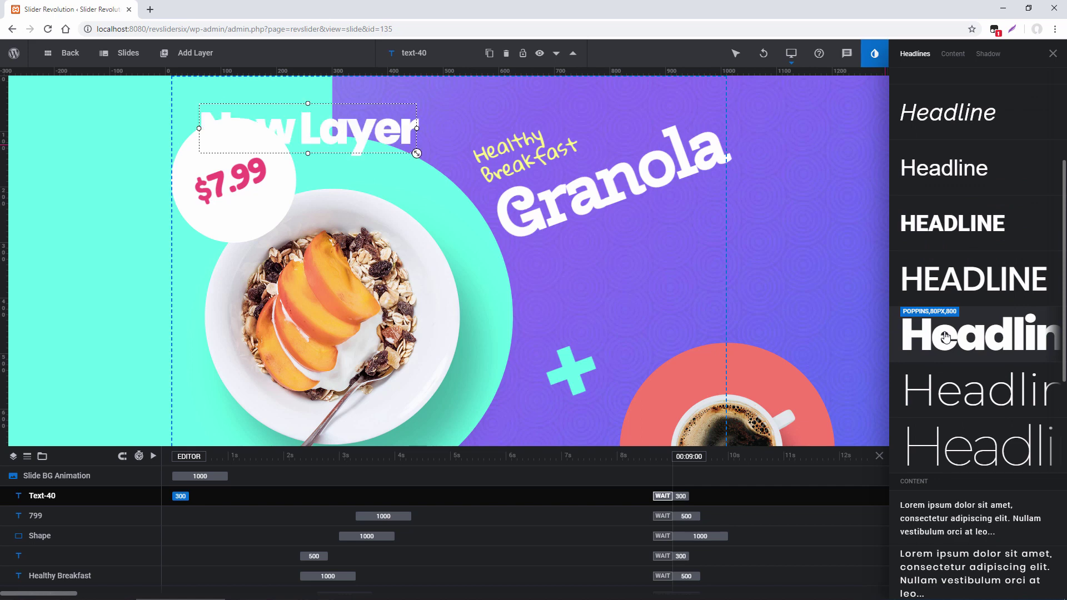
pyautogui.click(332, 49)
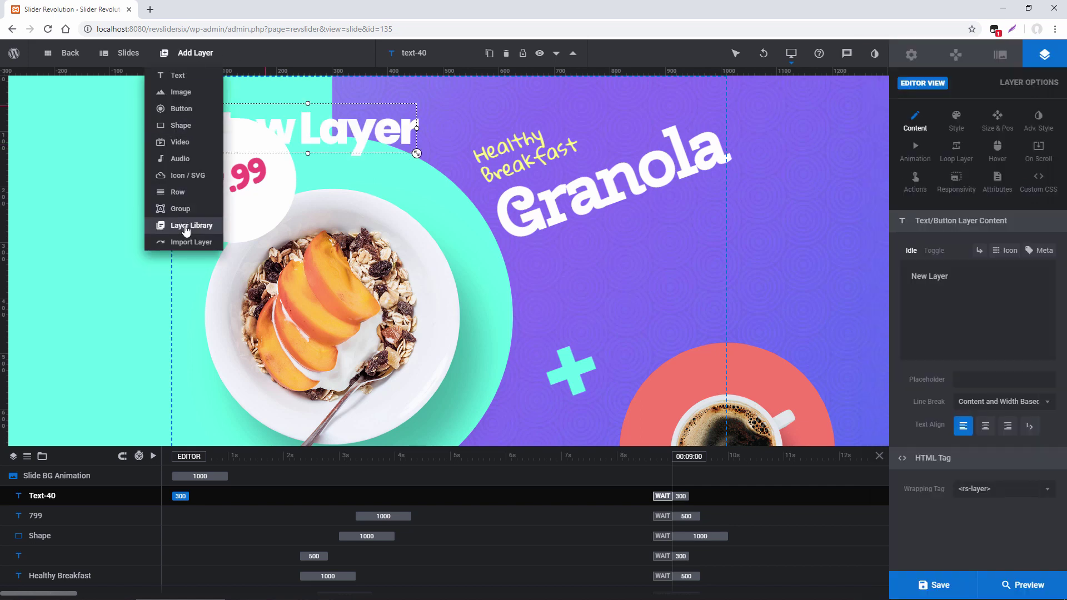
# Preview the Best Price Dark object in the Layer Library and leave without adding it.
pyautogui.click(186, 228)
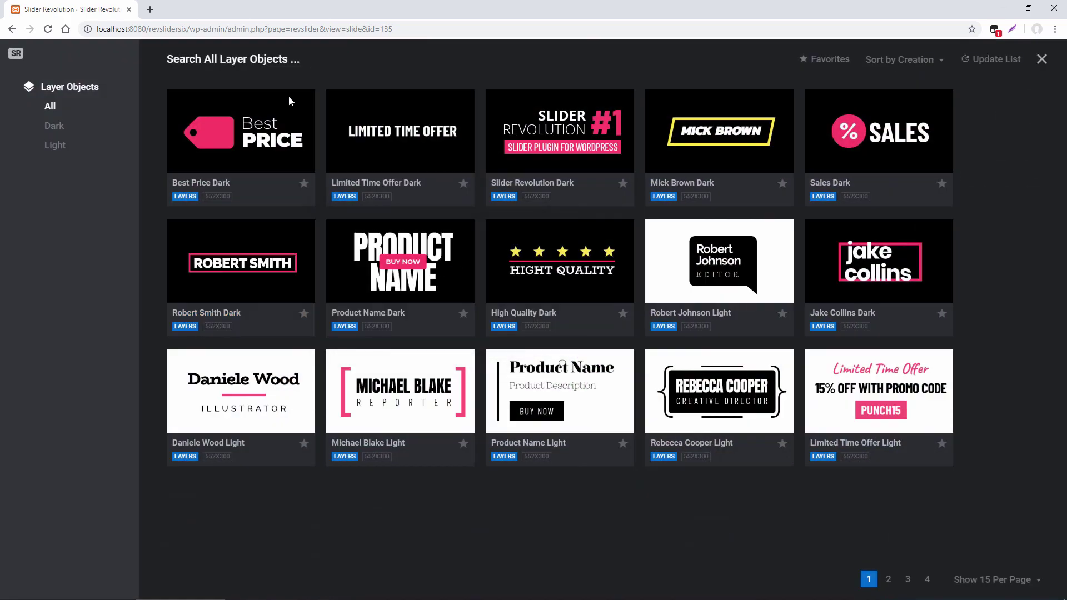
pyautogui.moveTo(250, 136)
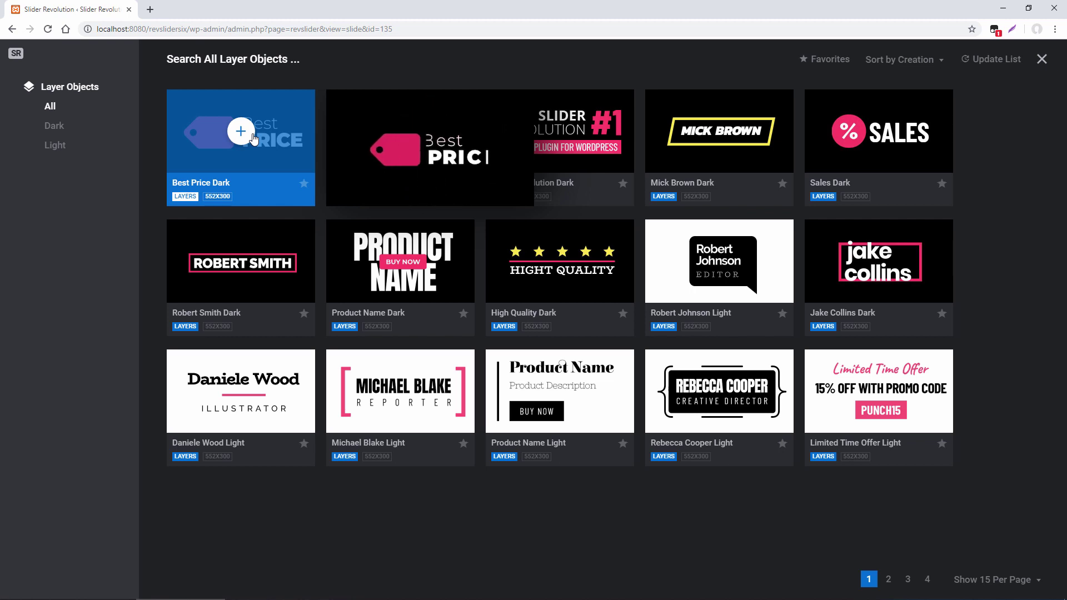
pyautogui.click(1043, 59)
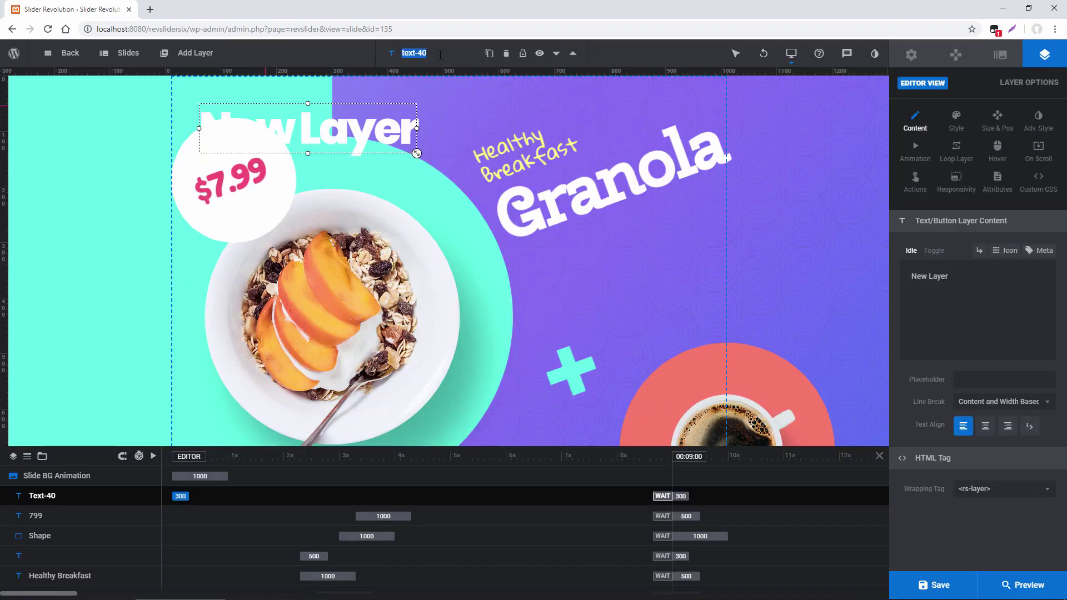
# Rename the new headline text layer to My Layer and delete it from the slide.
pyautogui.write('My Layer')
pyautogui.moveTo(490, 52)
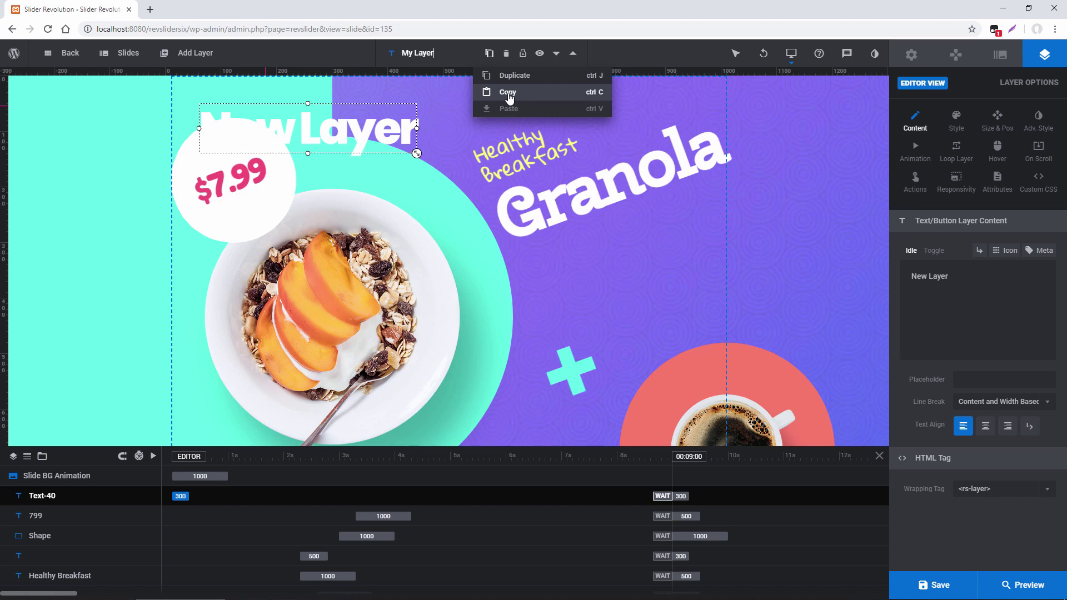
pyautogui.click(507, 54)
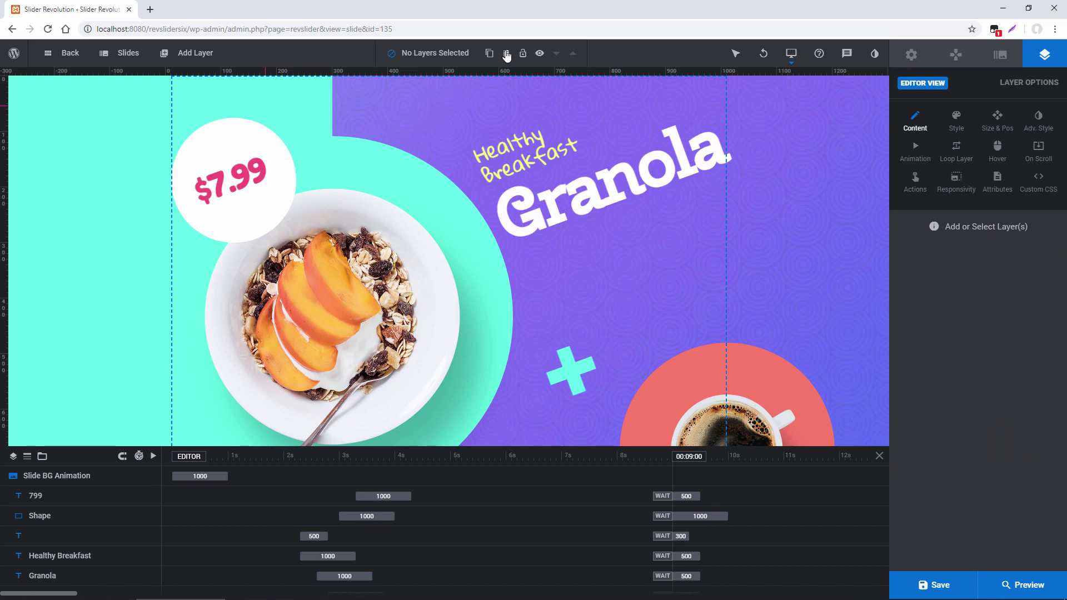
# Select the Healthy Breakfast slide's layers together with the Drag to Select mode.
pyautogui.moveTo(522, 55)
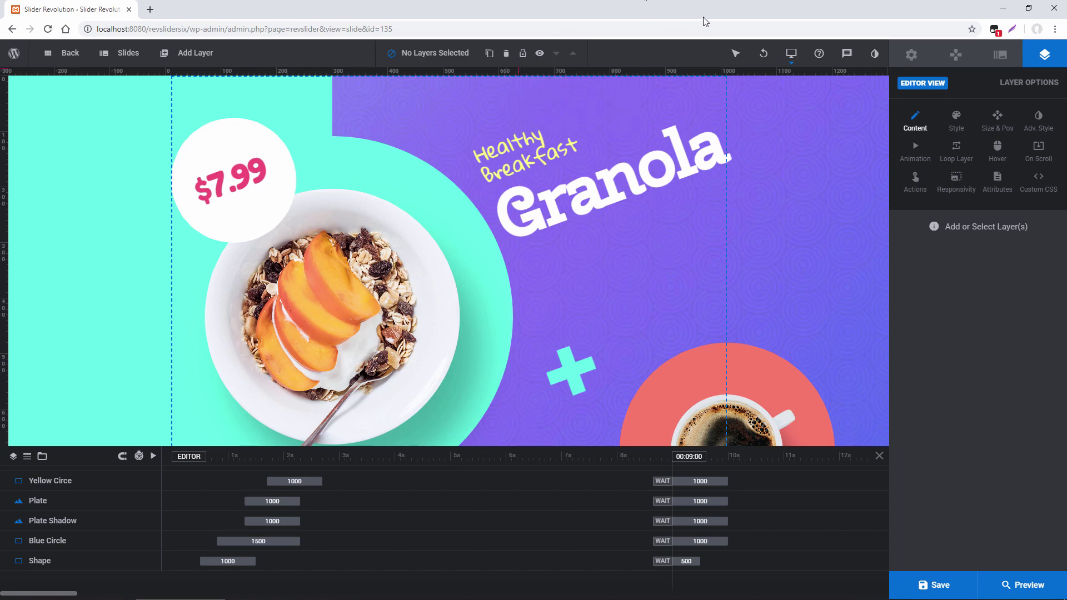
pyautogui.moveTo(735, 54)
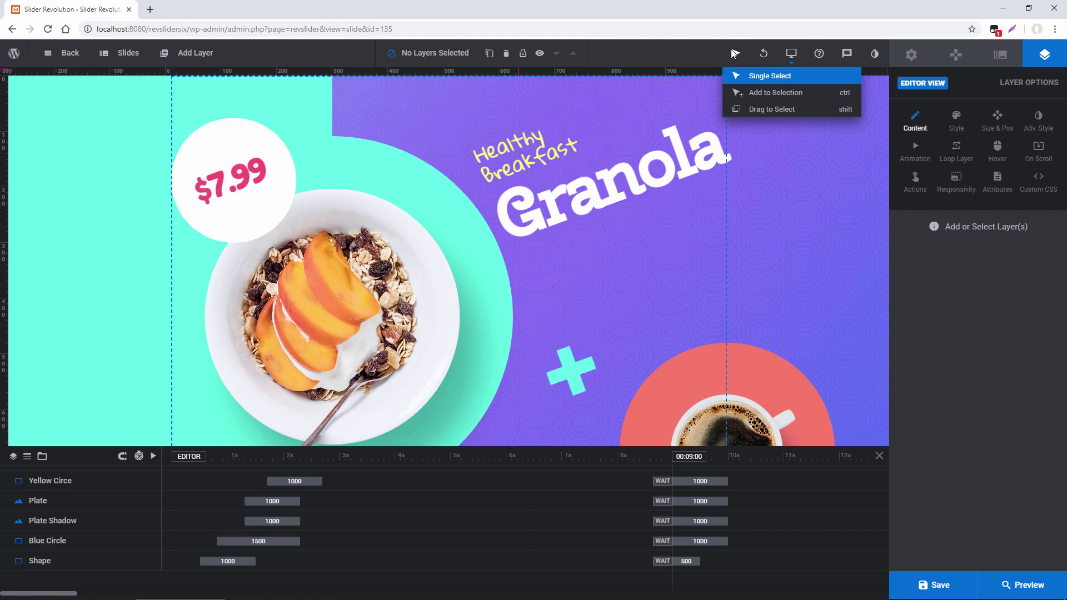
pyautogui.click(760, 110)
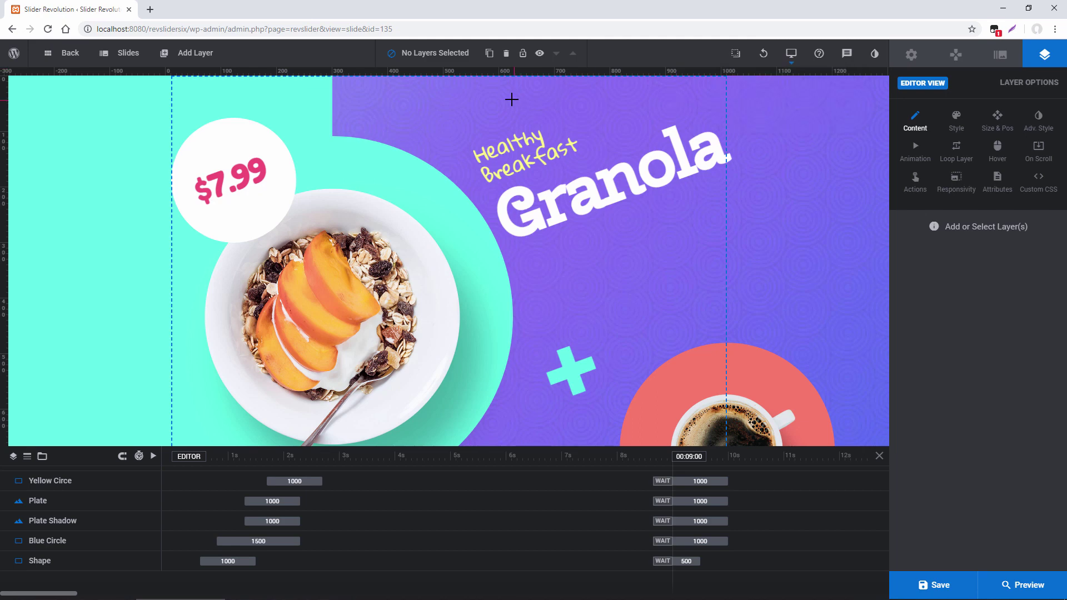
pyautogui.moveTo(765, 95); pyautogui.dragTo(58, 425)
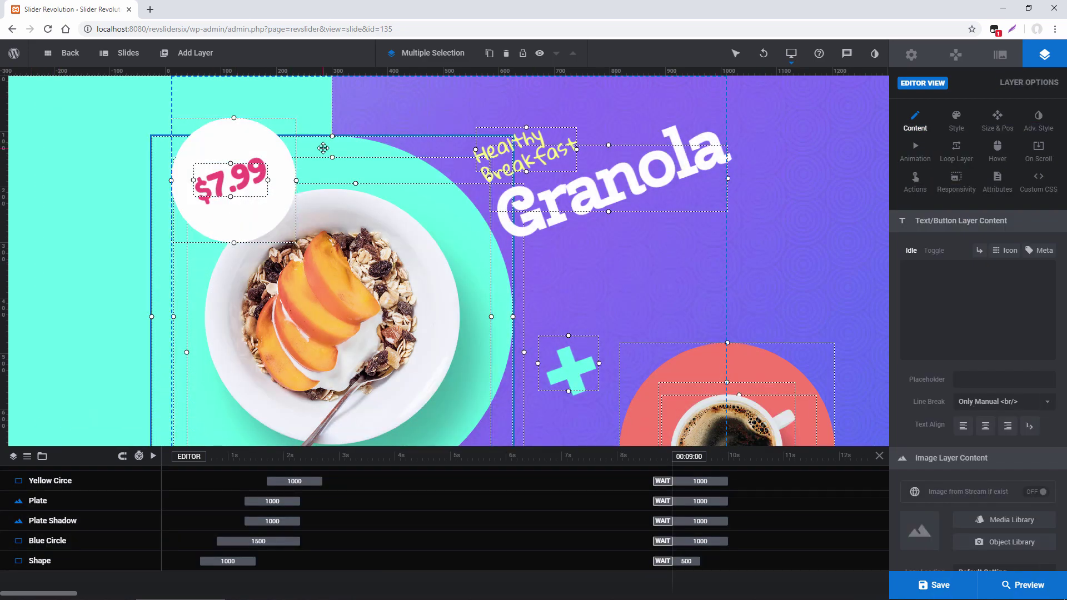
# Shift the selected layers to the right across the slide and undo the move.
pyautogui.moveTo(323, 148); pyautogui.dragTo(409, 145)
pyautogui.moveTo(763, 53)
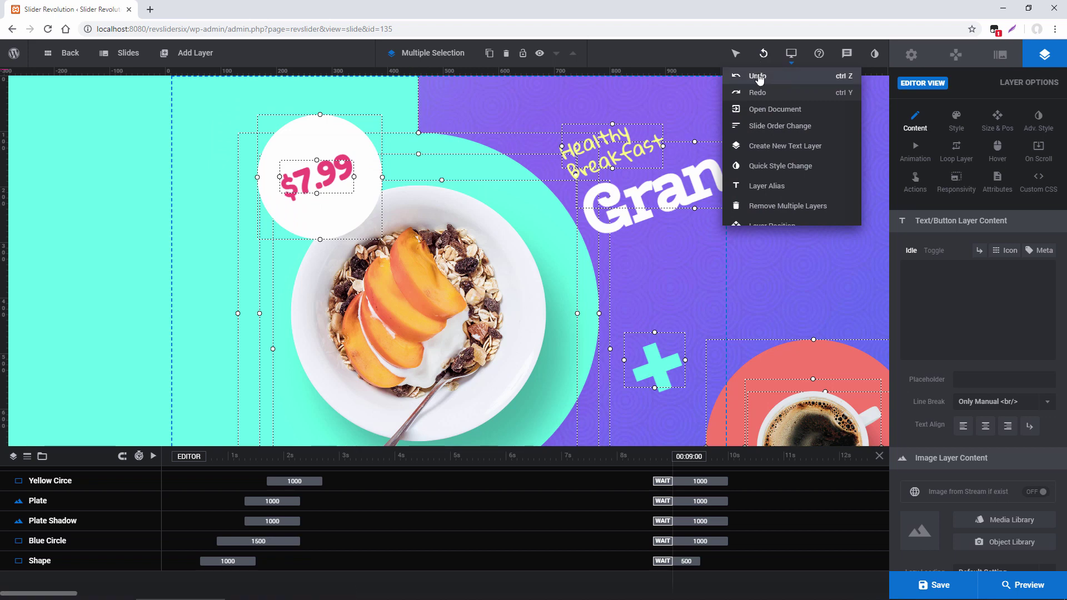
pyautogui.click(759, 77)
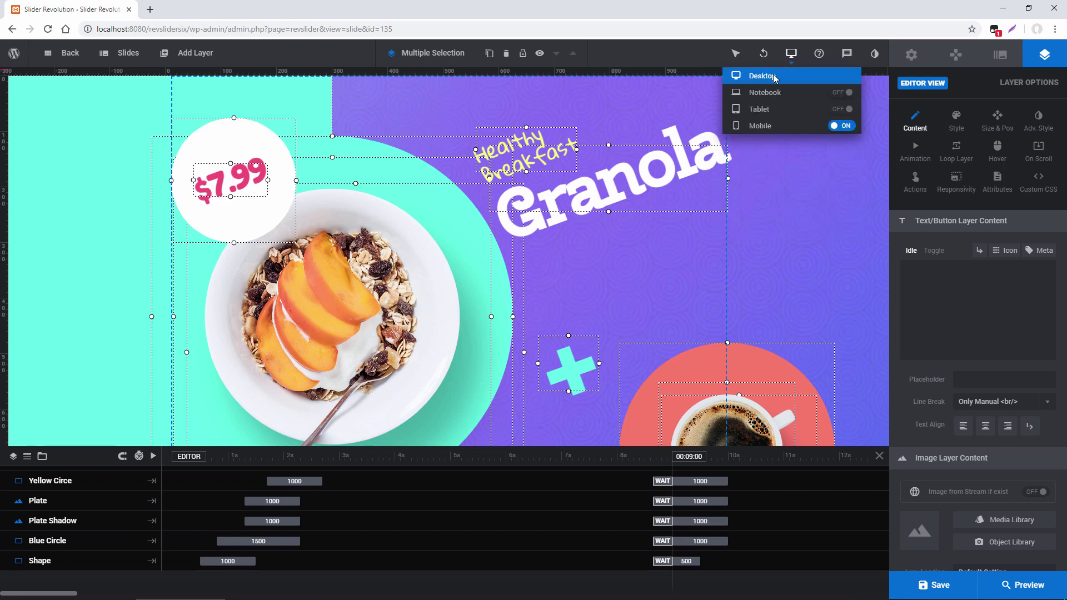
# Switch the slide canvas to the Mobile view.
pyautogui.click(763, 108)
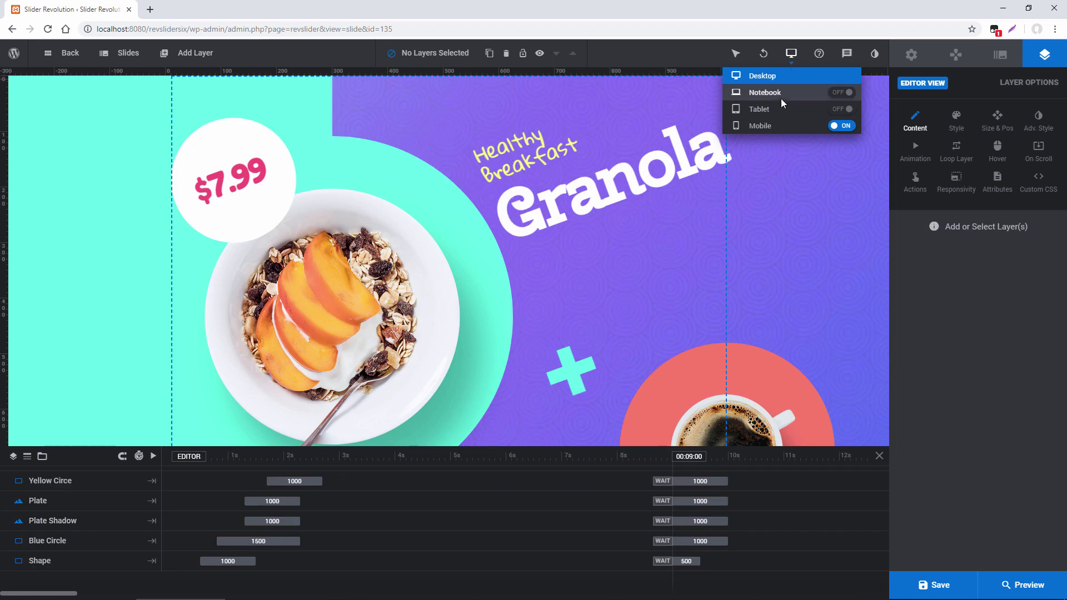
pyautogui.click(774, 128)
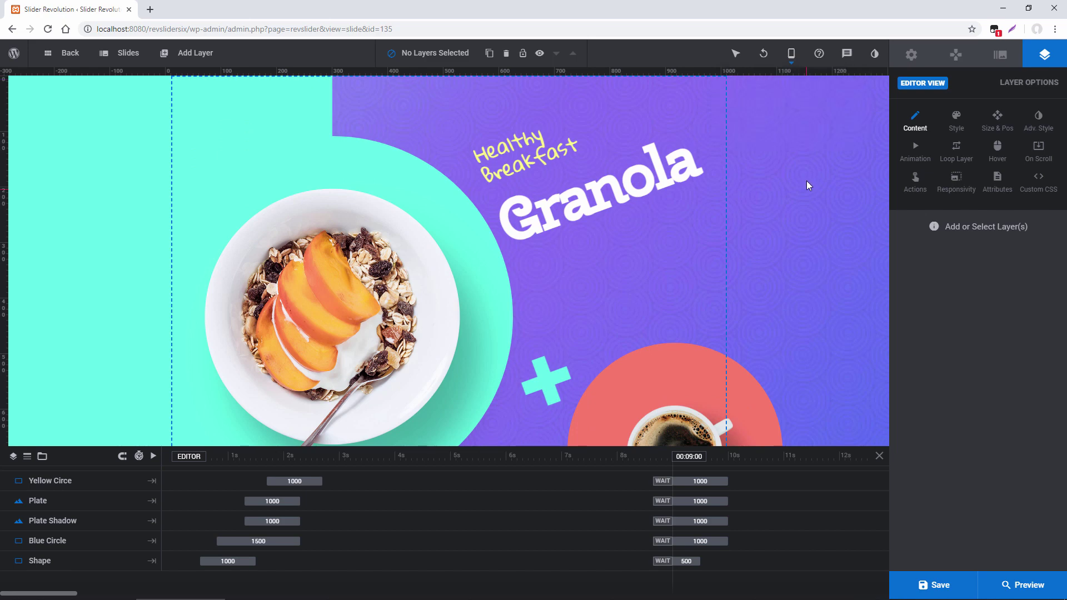
# Turn on Help Mode and display the help entry for the module's Title option.
pyautogui.click(820, 54)
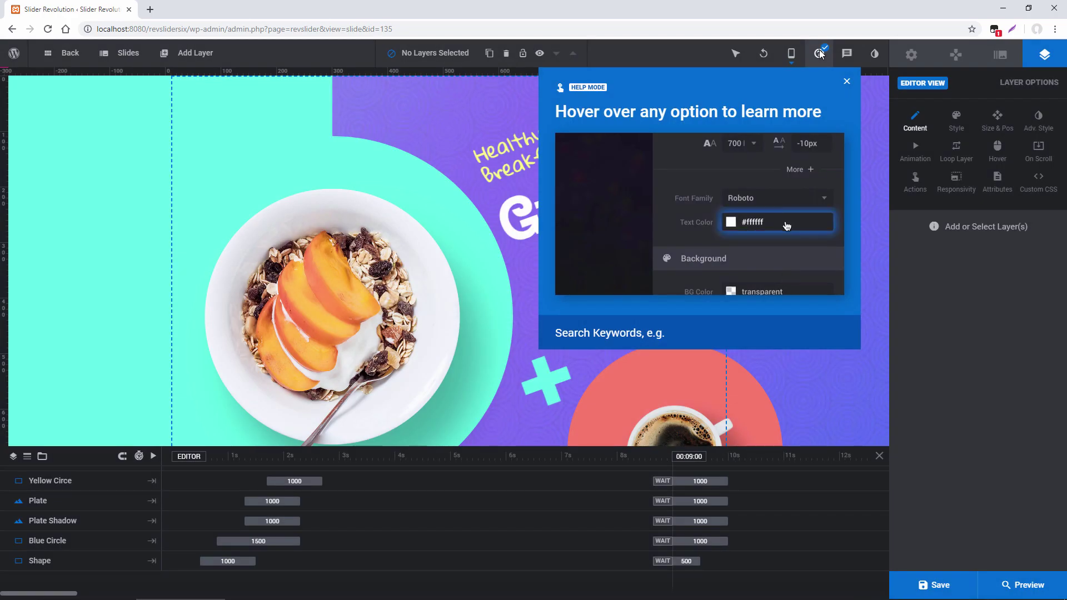
pyautogui.click(912, 54)
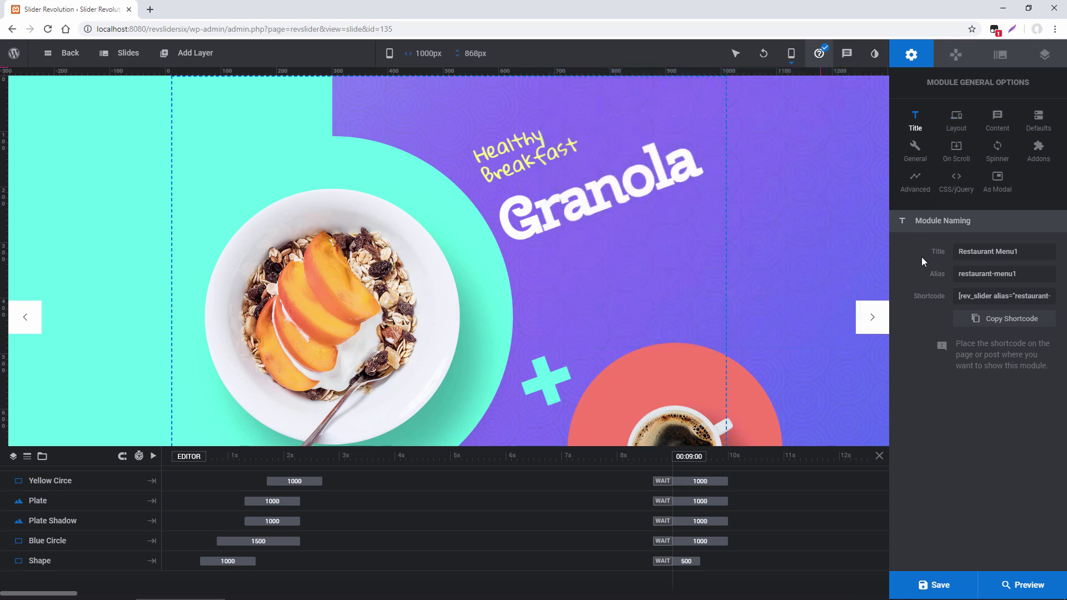
pyautogui.moveTo(985, 251)
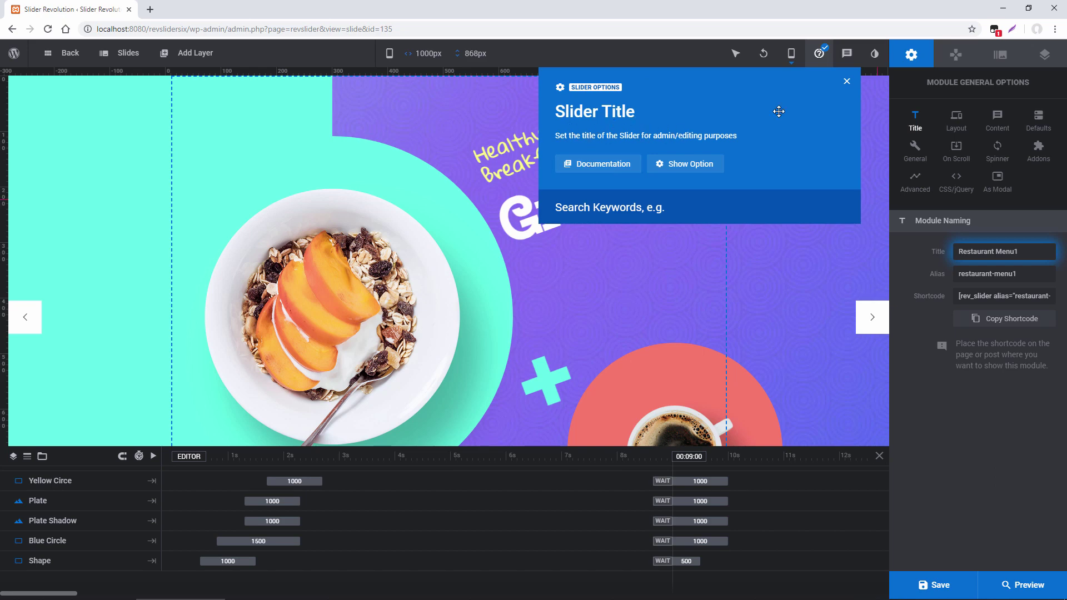
# Search the help for "color" and reveal the Module BG Color option in the module settings.
pyautogui.click(680, 207)
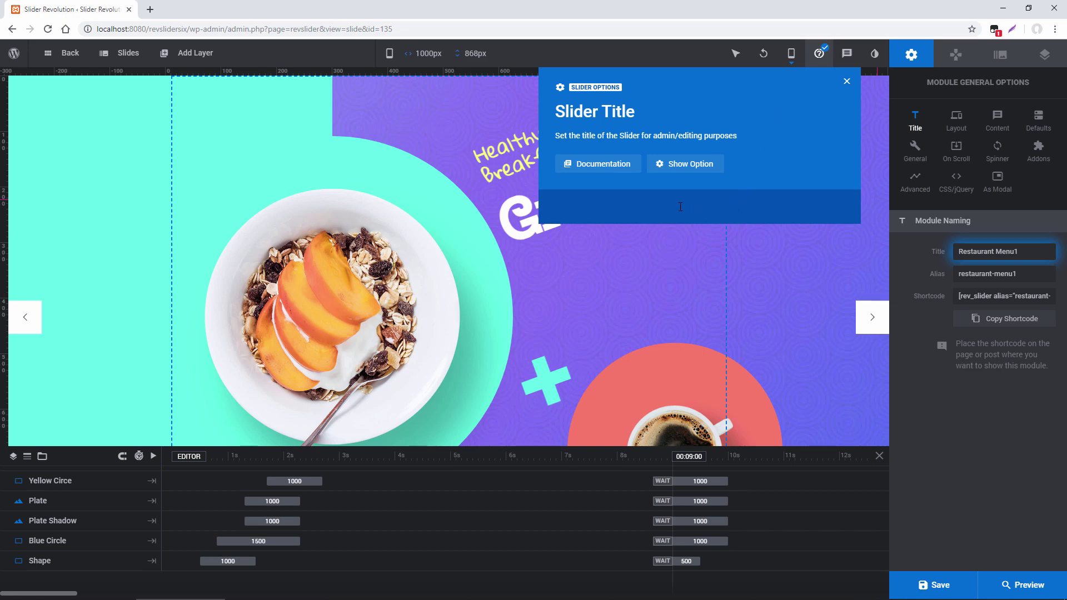
pyautogui.write('color')
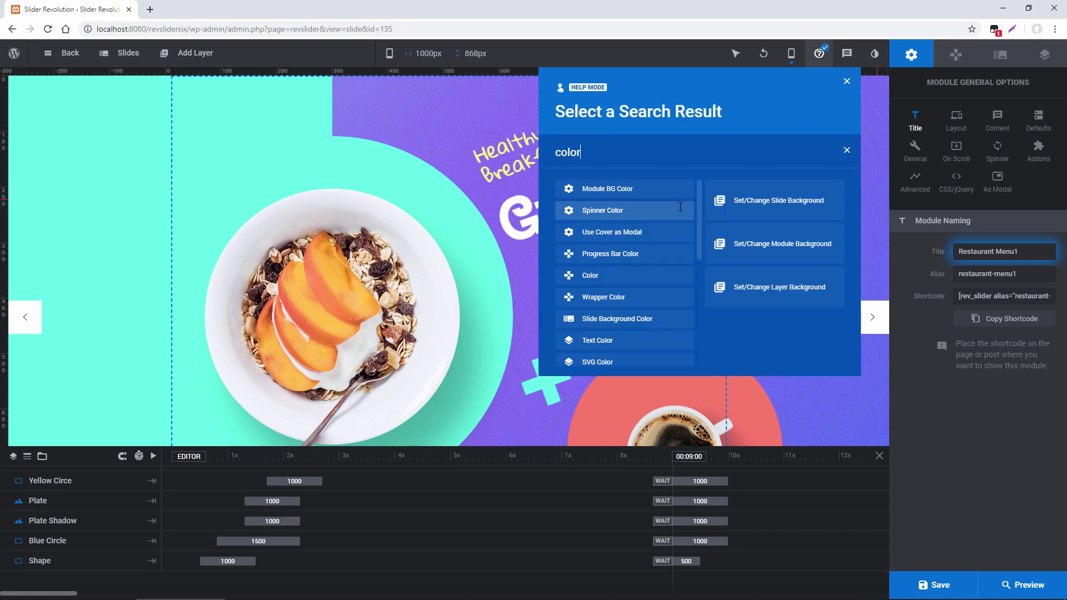
pyautogui.click(616, 189)
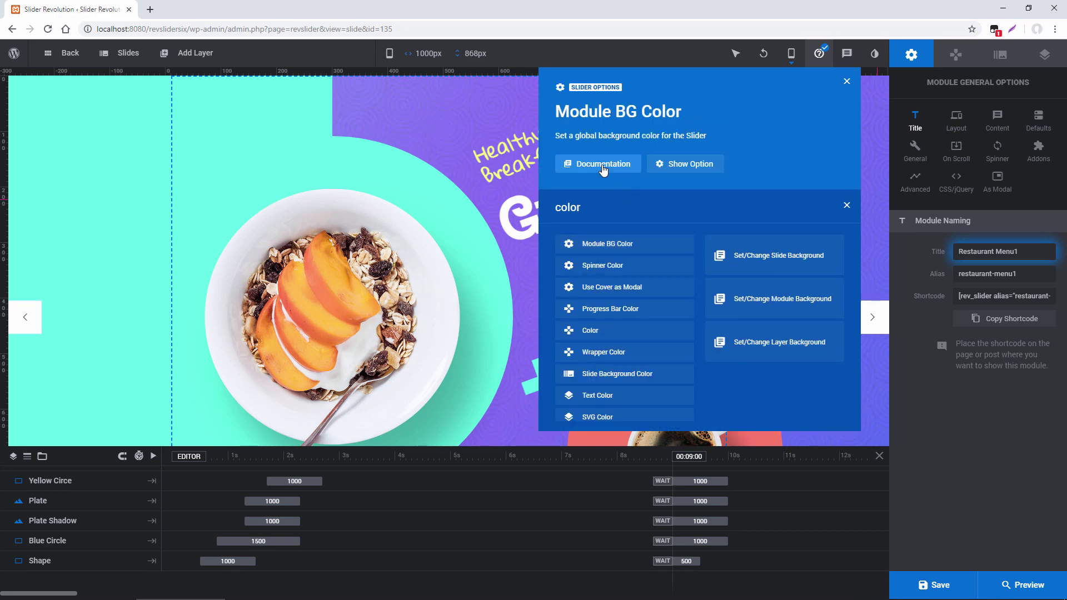
pyautogui.click(703, 167)
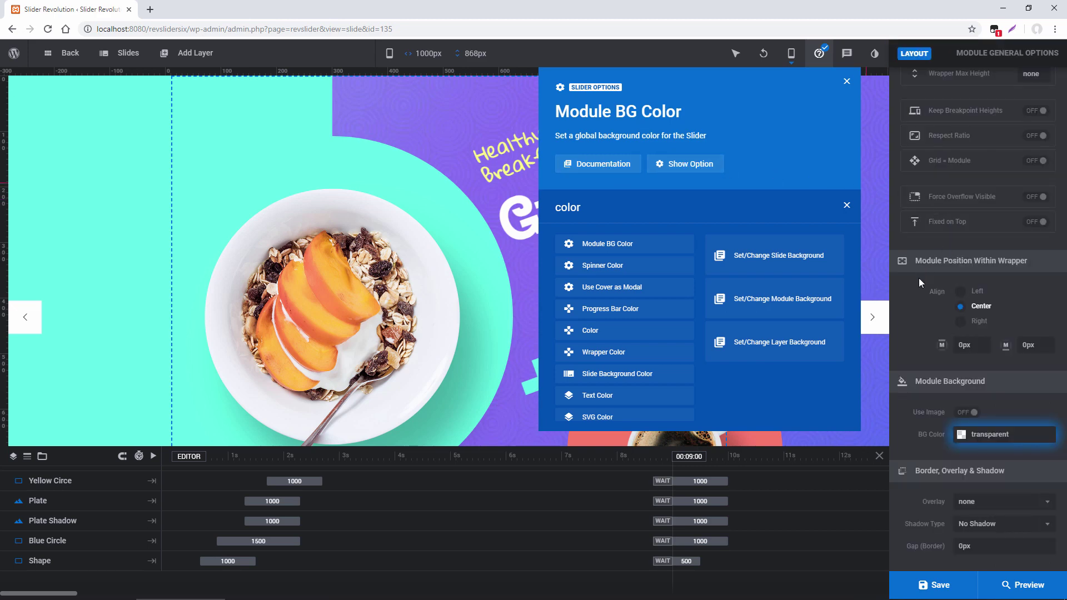
pyautogui.click(978, 435)
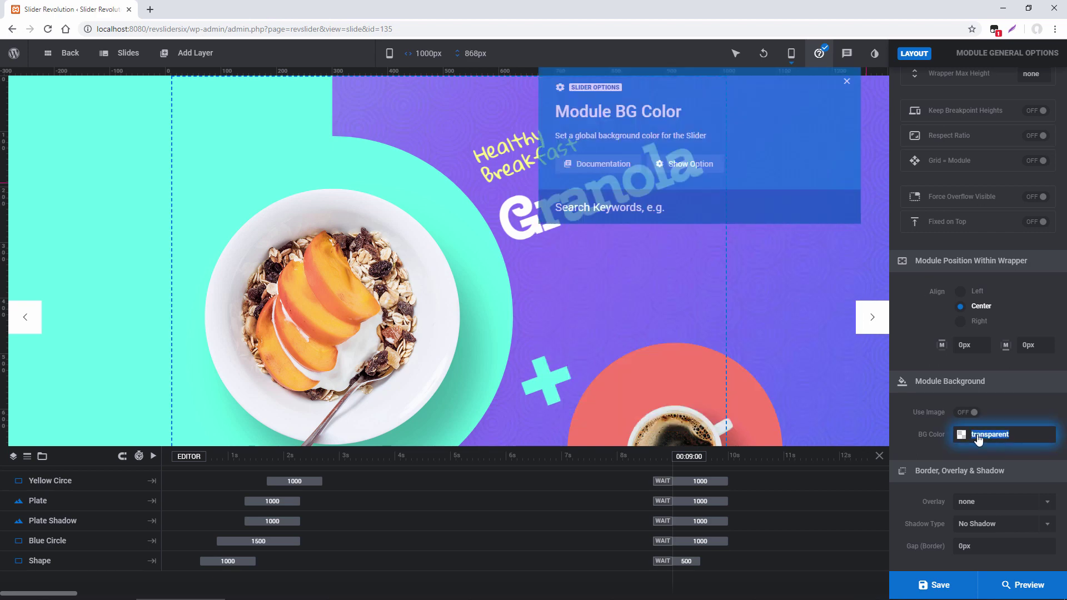
pyautogui.moveTo(507, 228); pyautogui.dragTo(517, 176)
pyautogui.click(699, 166)
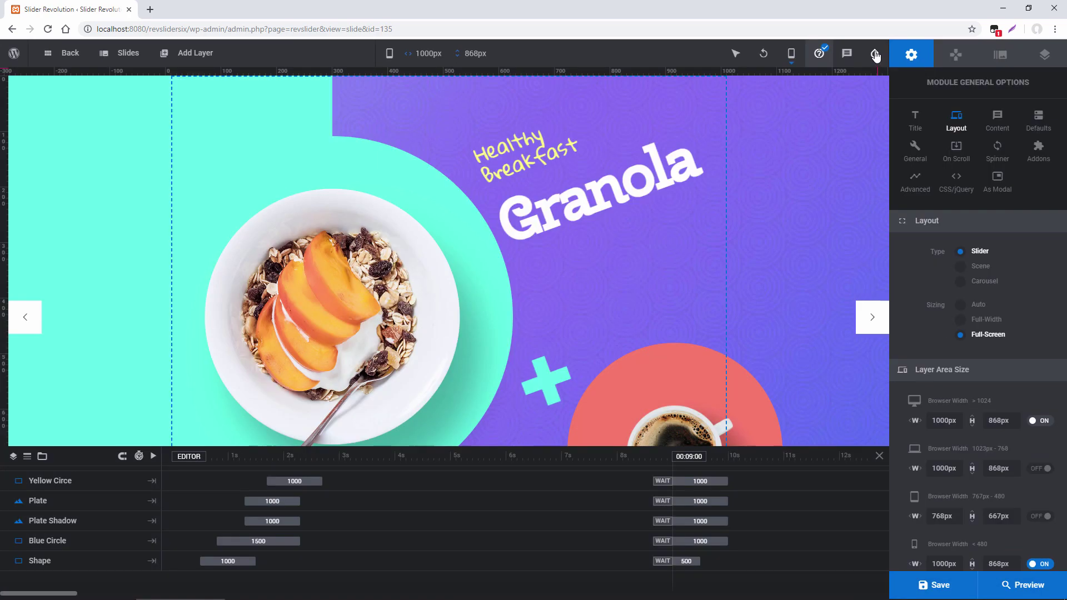
# Apply the Poppins 80px, 800 weight headline quick style to the Granola text layer.
pyautogui.click(875, 53)
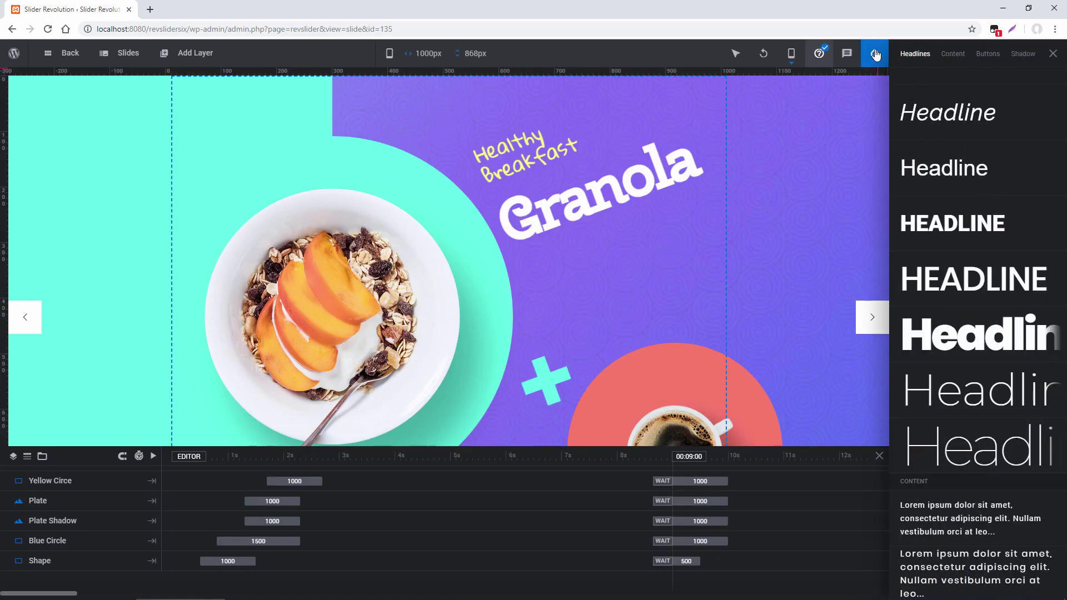
pyautogui.click(526, 207)
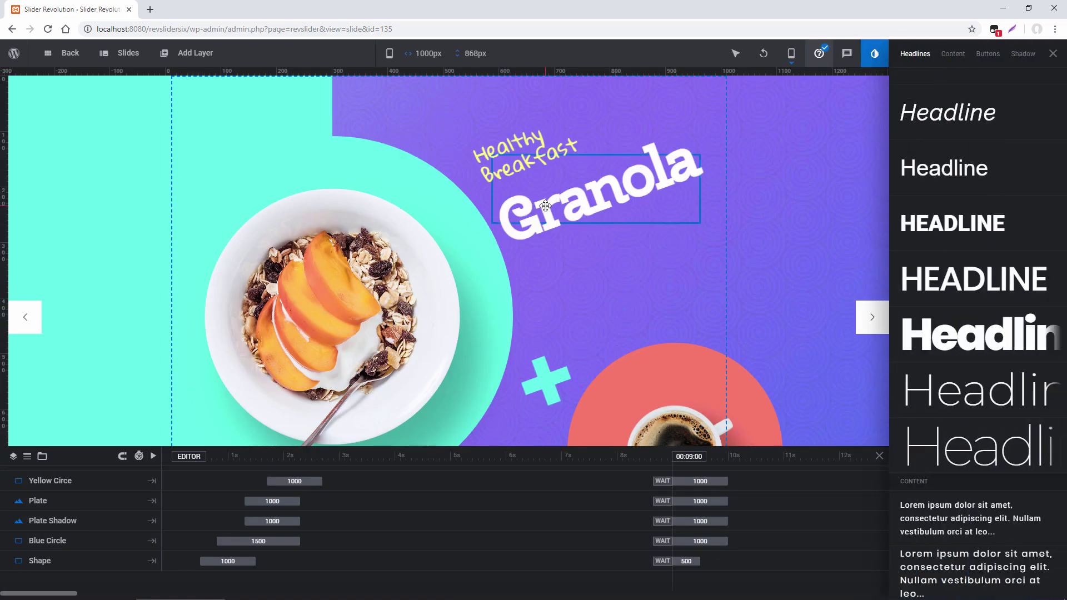
pyautogui.click(942, 334)
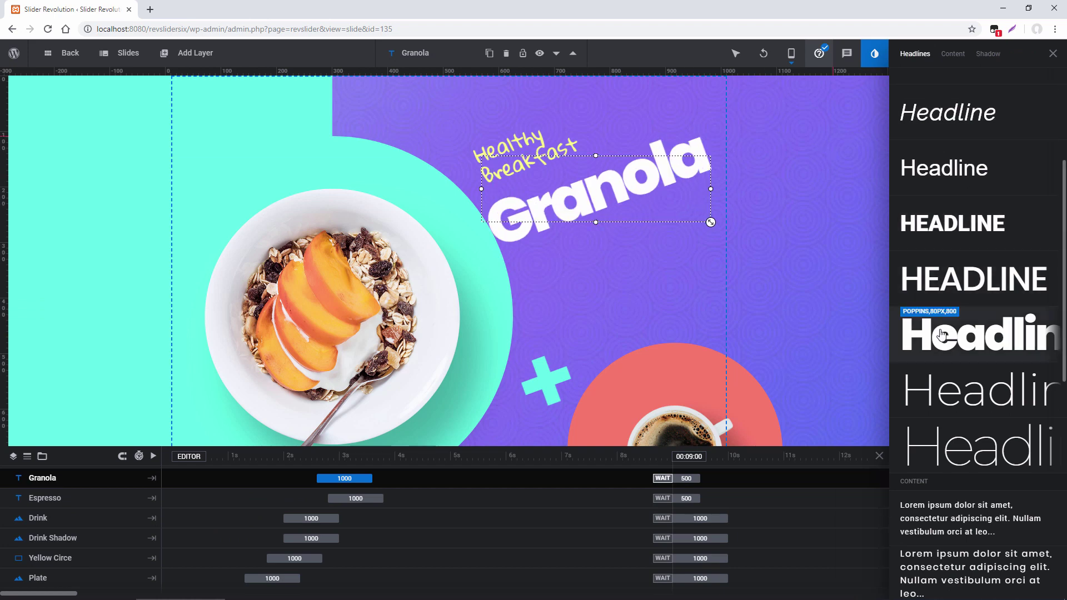
pyautogui.click(874, 52)
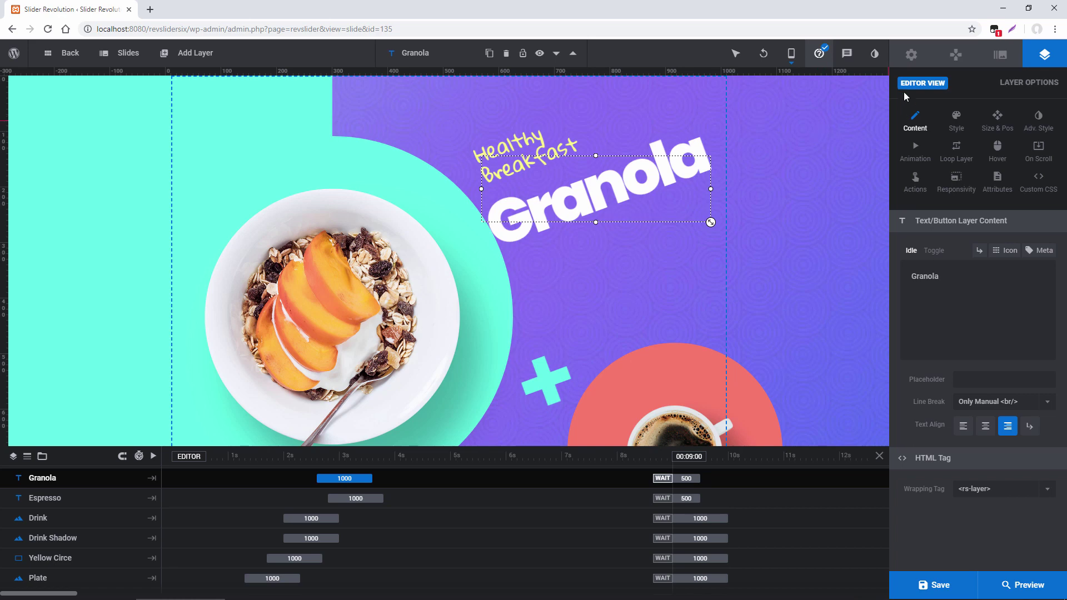
# Look through the module, navigation, slide and layer options, checking the layer content of Granola and Healthy Breakfast.
pyautogui.click(912, 56)
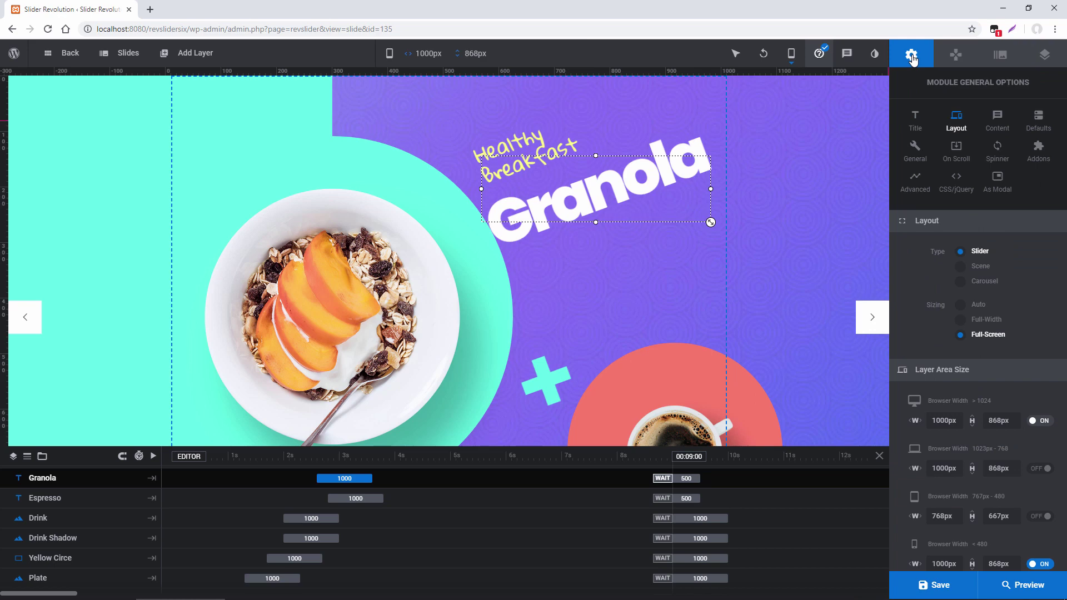
pyautogui.click(952, 61)
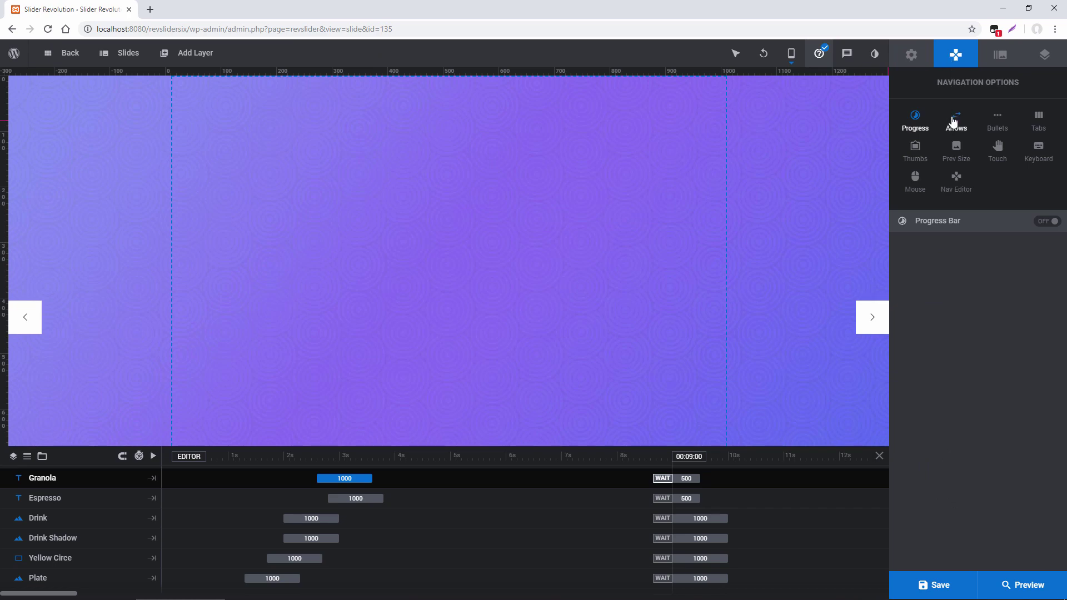
pyautogui.click(1003, 61)
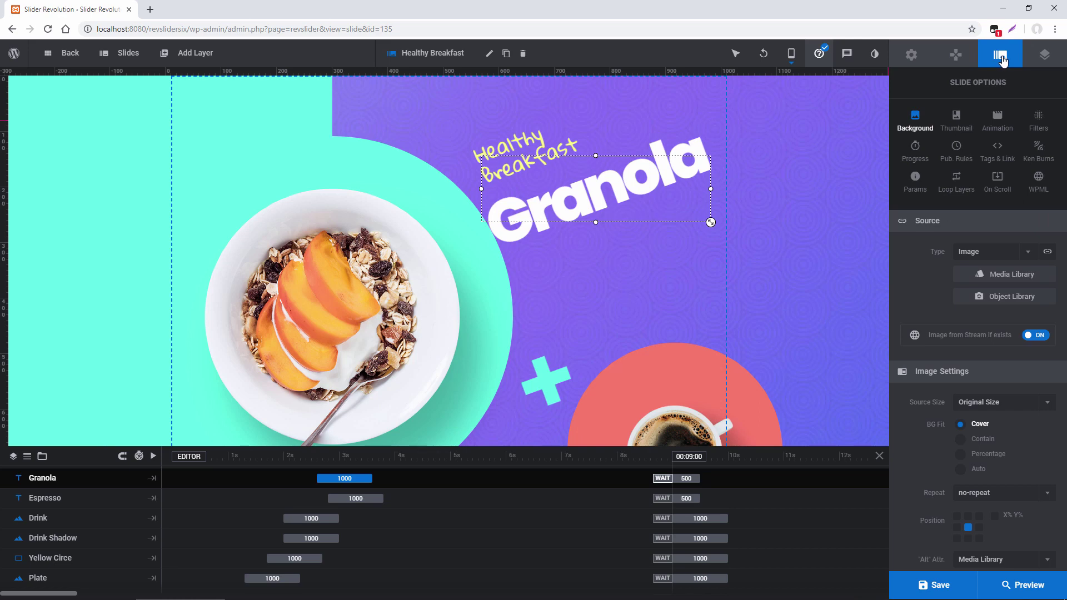
pyautogui.click(1046, 60)
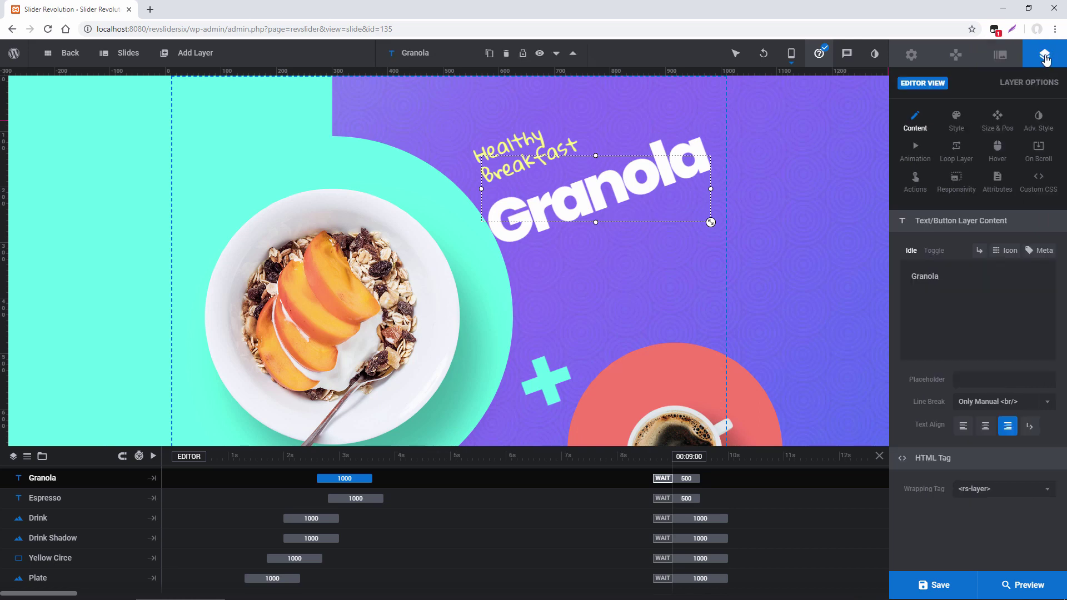
pyautogui.click(533, 142)
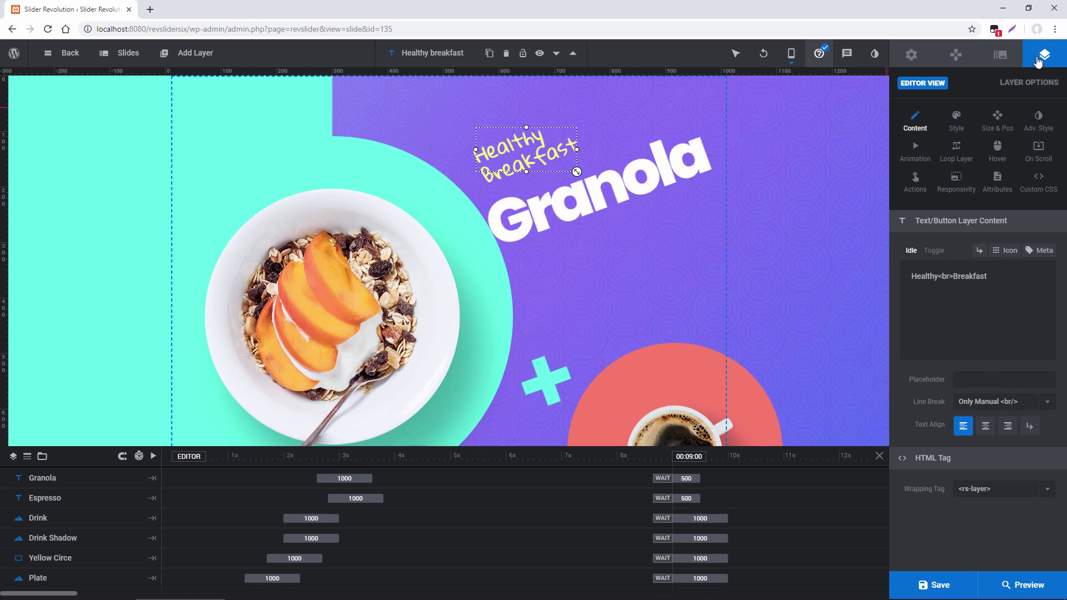
# Review the module's Layout settings and its Content source options.
pyautogui.click(910, 56)
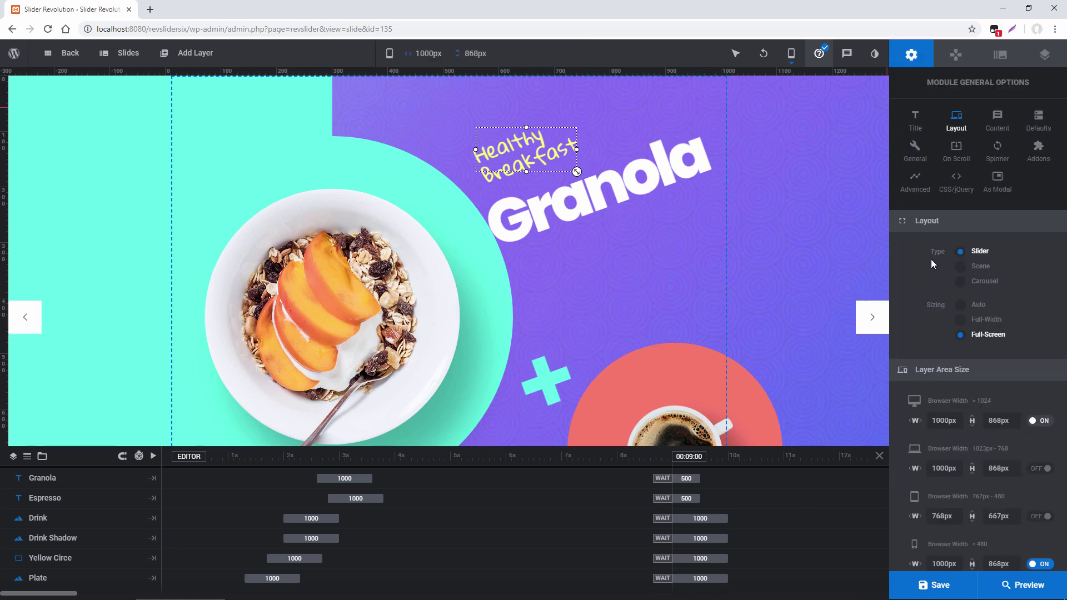
pyautogui.scroll(-1, 923, 257)
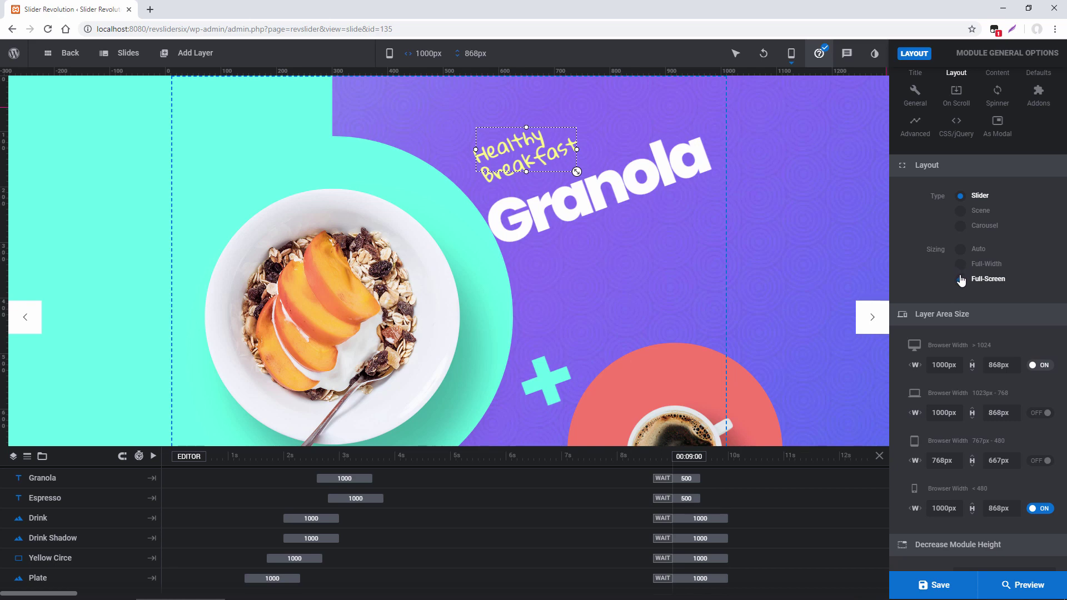
pyautogui.scroll(-3, 921, 240)
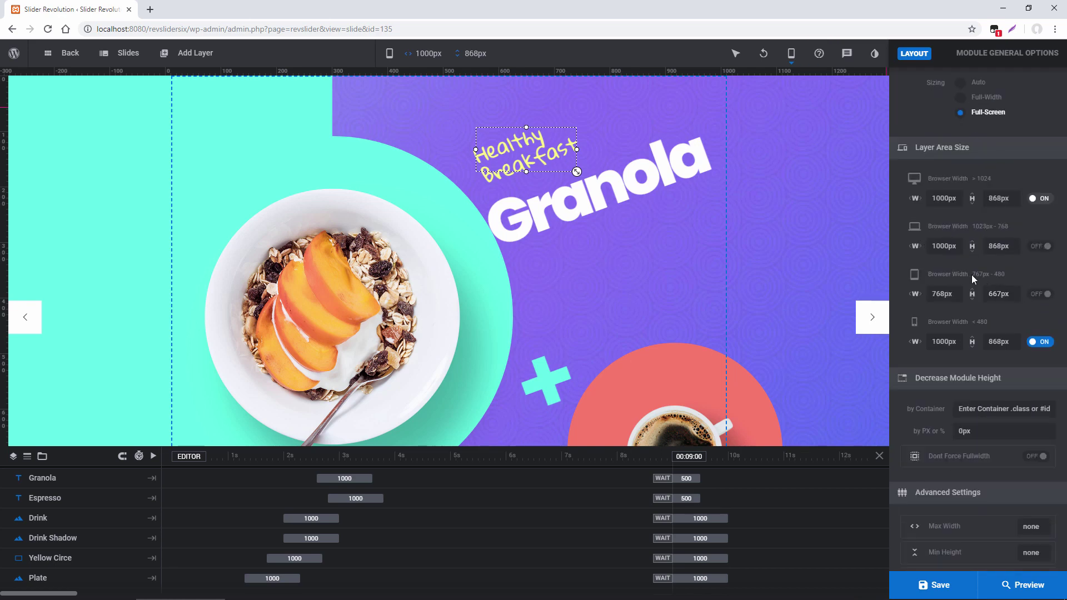
pyautogui.scroll(4, 952, 255)
pyautogui.click(997, 116)
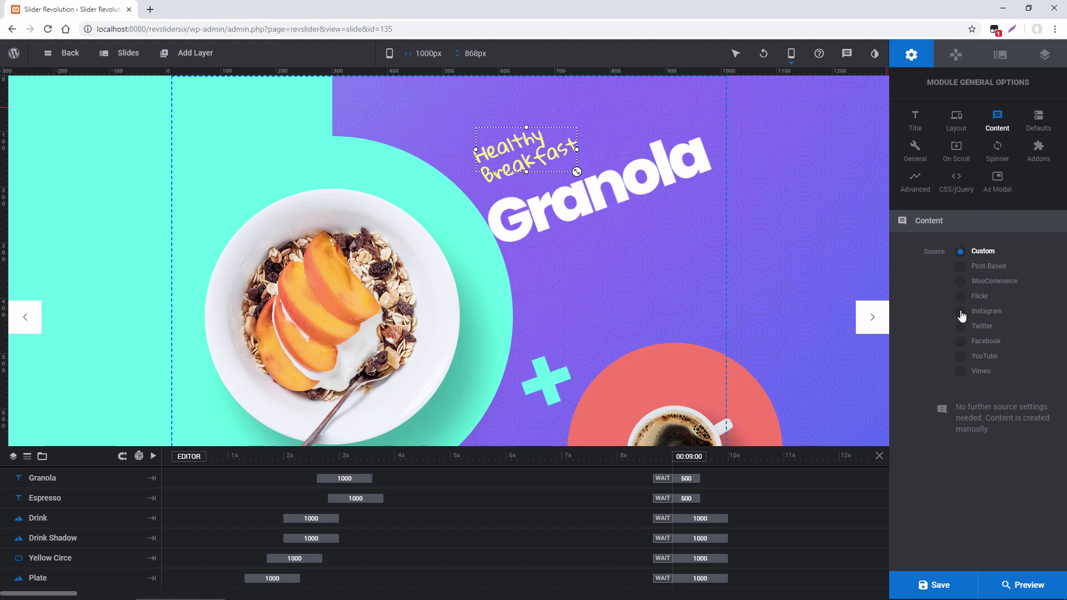
# Browse the available Slider Revolution addons and leave without choosing one.
pyautogui.click(1039, 151)
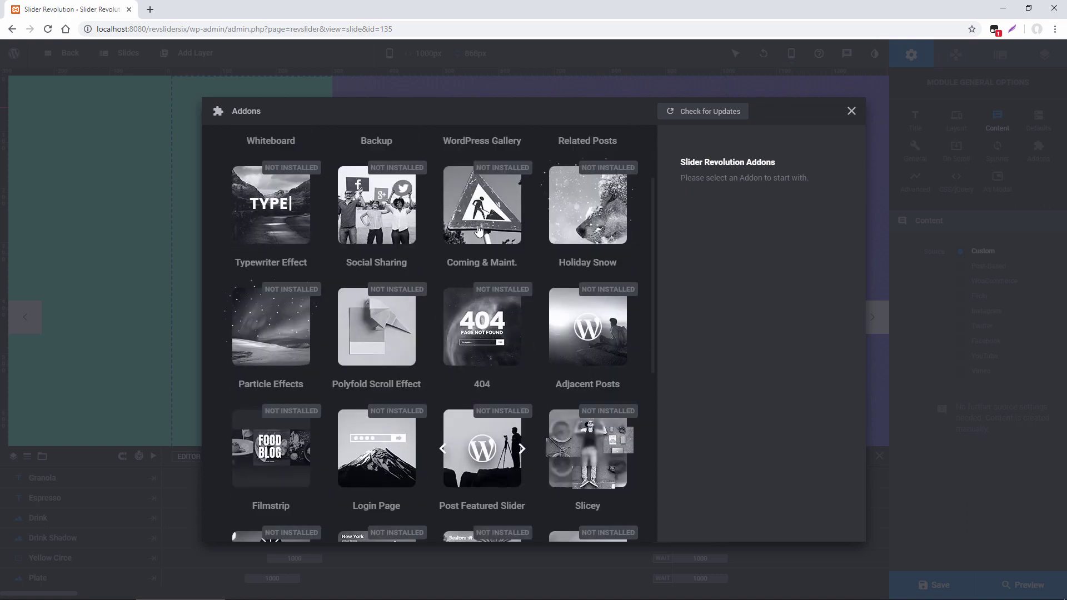
pyautogui.scroll(-5, 453, 296)
pyautogui.scroll(7, 495, 339)
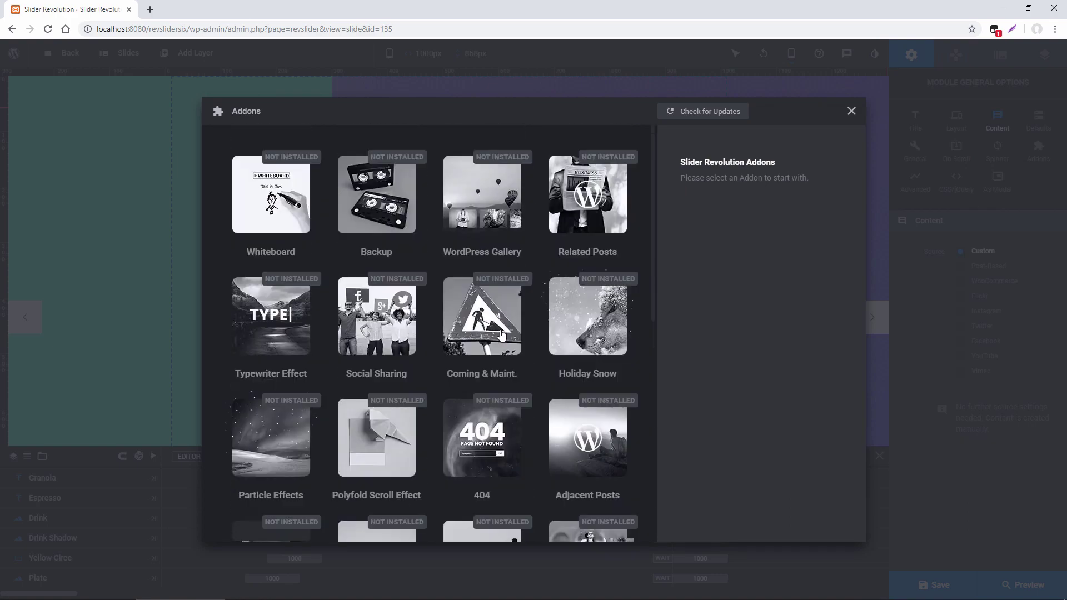
pyautogui.click(847, 114)
# Examine the slider's Progress Bar and Arrows navigation settings.
pyautogui.click(957, 55)
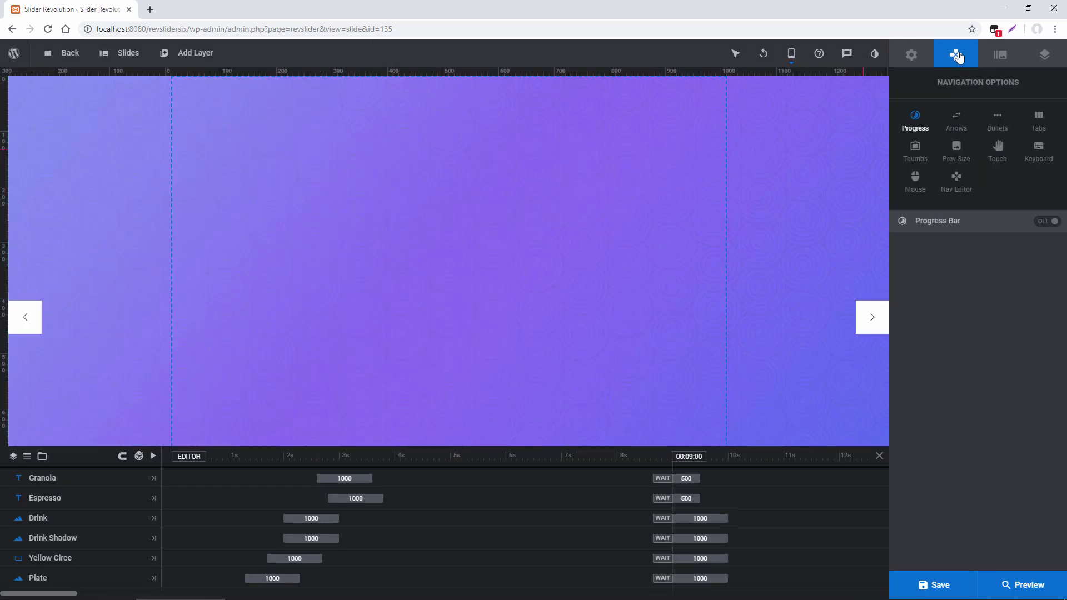
pyautogui.click(1048, 222)
pyautogui.click(956, 127)
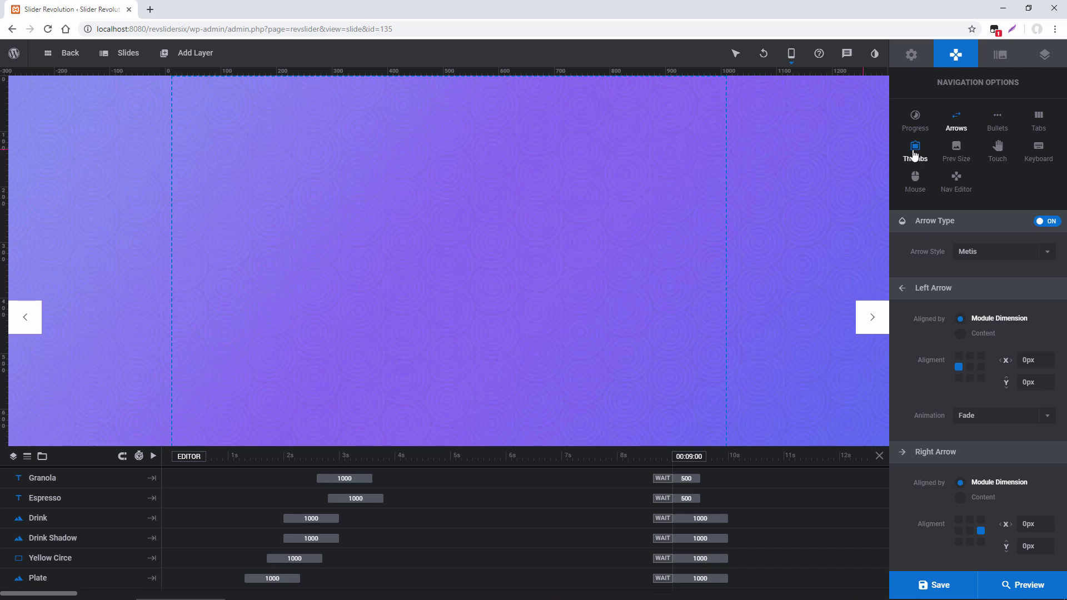
# Set the Healthy Breakfast slide's background source type to Colored.
pyautogui.click(1002, 54)
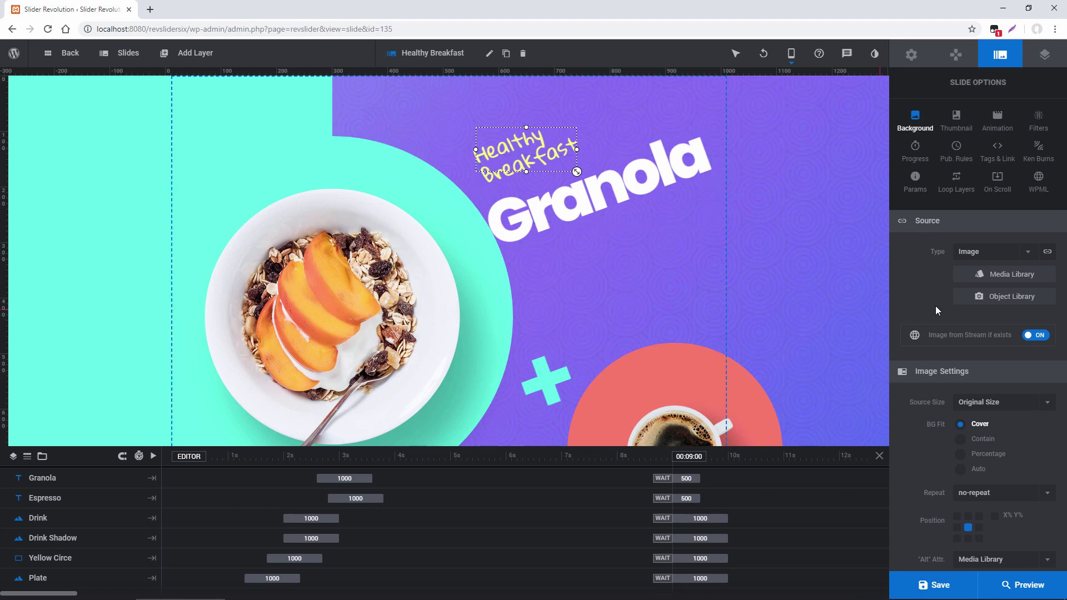
pyautogui.click(986, 252)
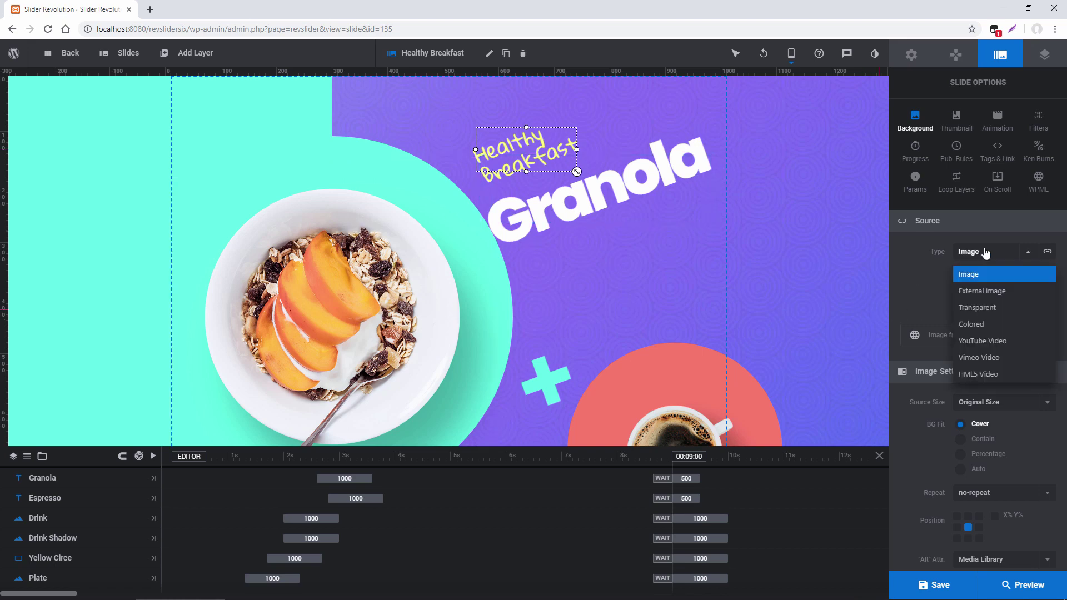
pyautogui.click(986, 327)
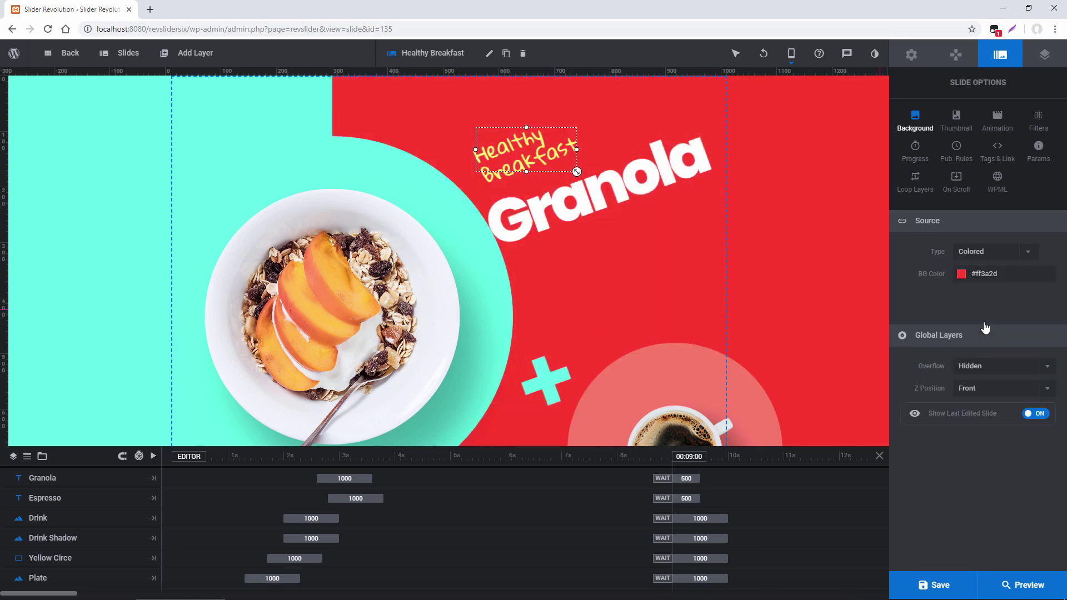
# Give the slide background the orange-to-pink gradient preset starting at #ff5e3a, angled at 180°.
pyautogui.click(981, 275)
pyautogui.moveTo(501, 215); pyautogui.dragTo(471, 129)
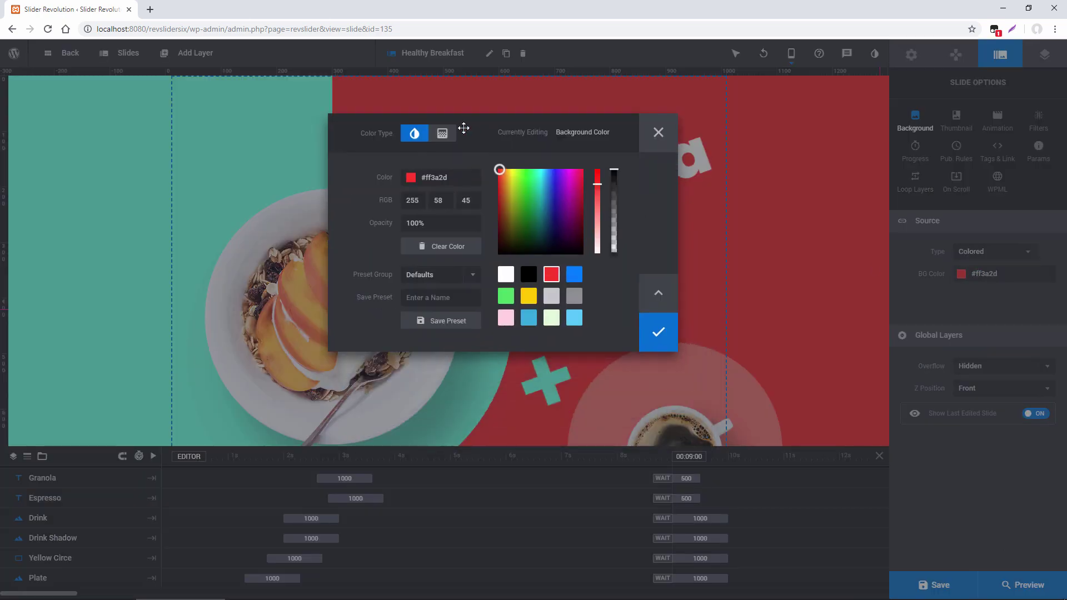
pyautogui.click(453, 138)
pyautogui.scroll(-1, 528, 397)
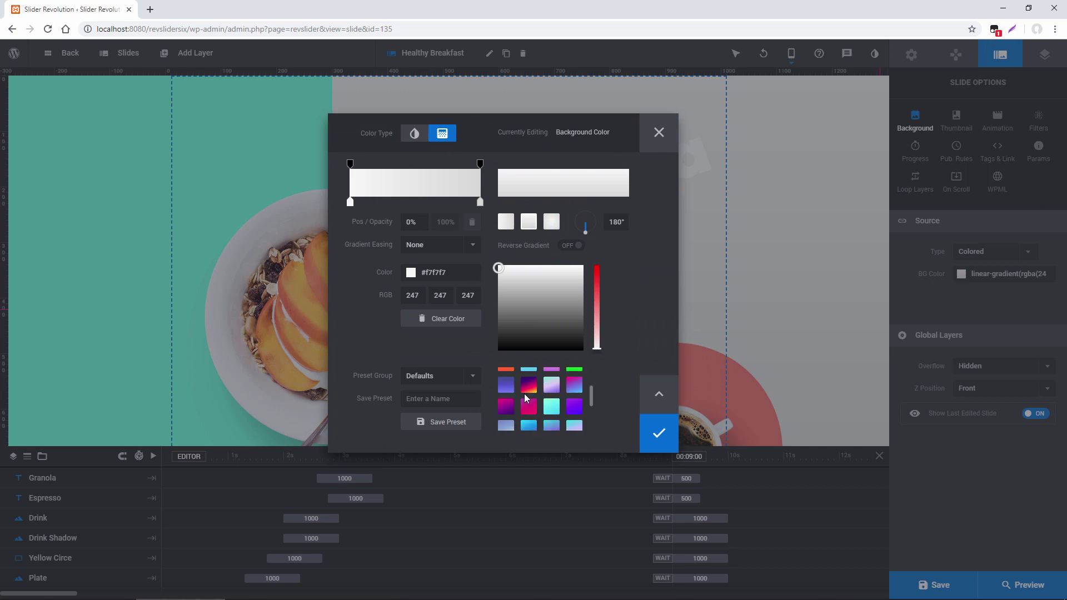
pyautogui.scroll(1, 528, 397)
pyautogui.click(528, 397)
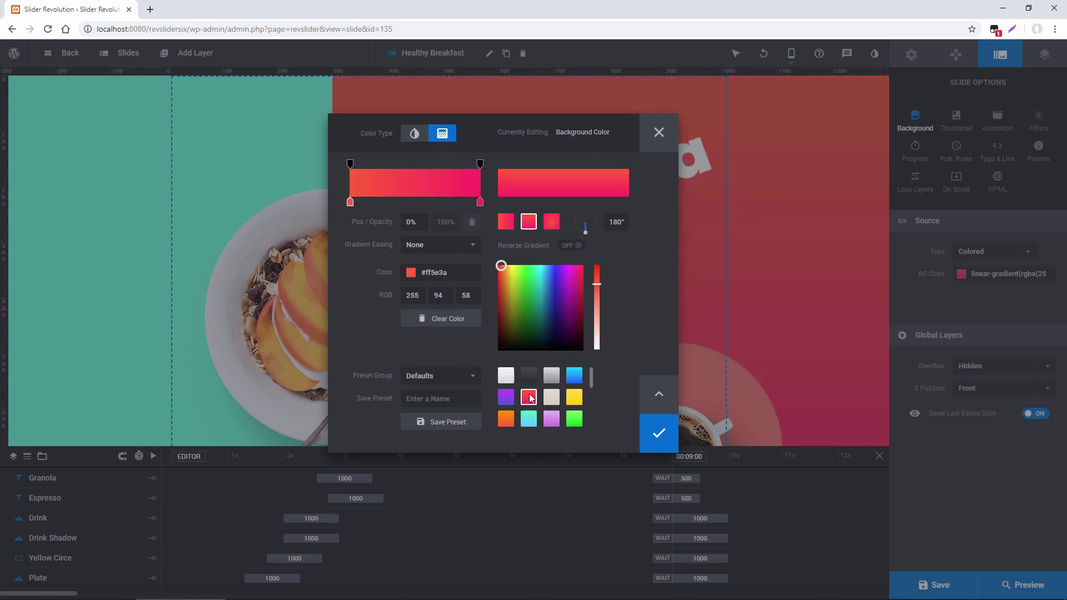
pyautogui.click(659, 433)
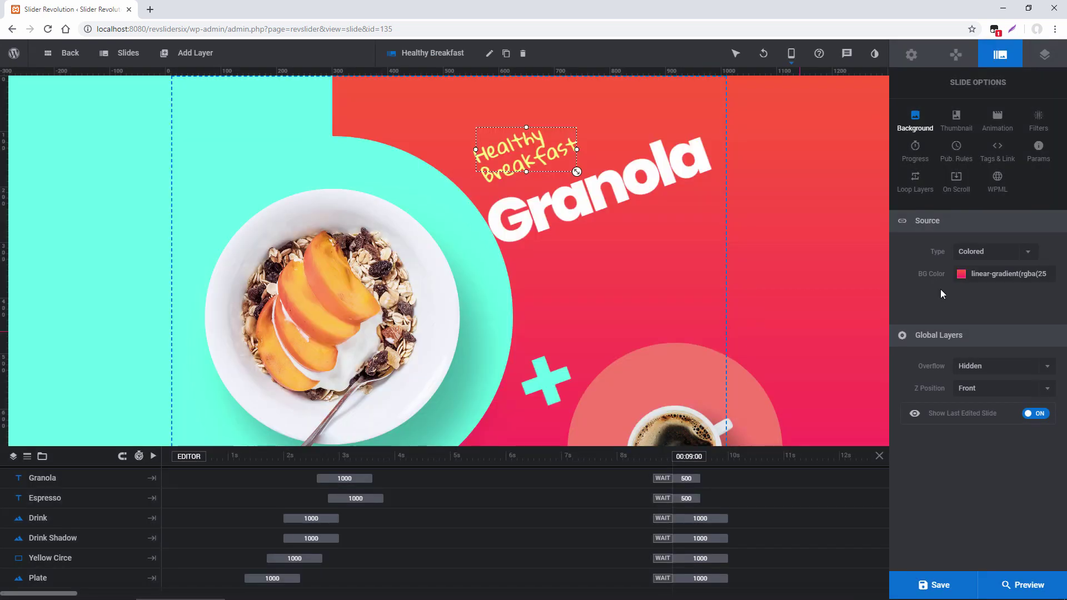
# Examine the slide's available transitions, including the Slide Simple group, and its On Scroll and Loop Layers settings.
pyautogui.click(999, 119)
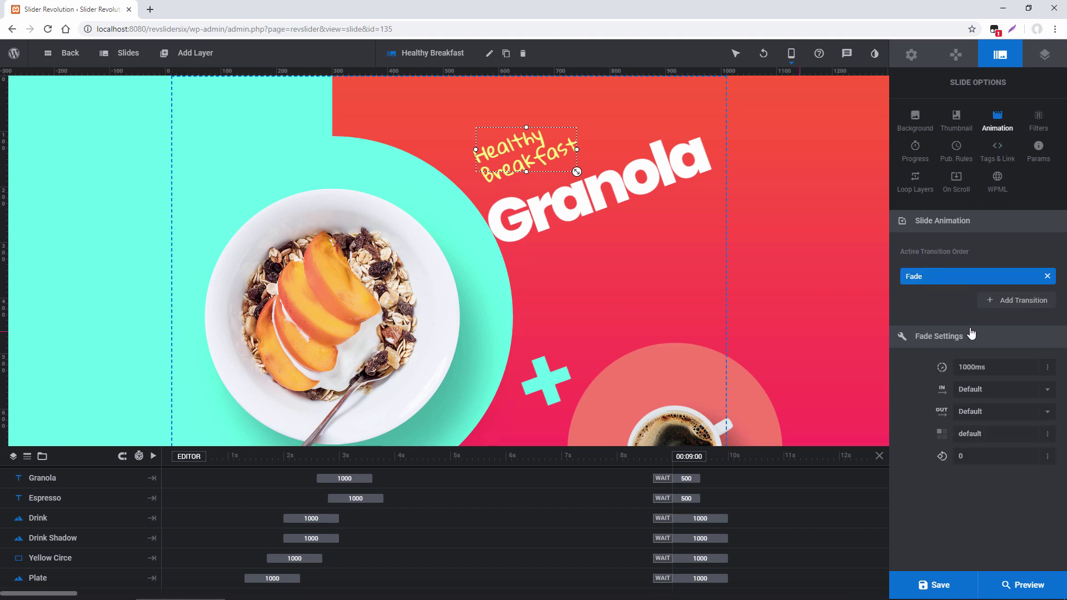
pyautogui.click(995, 301)
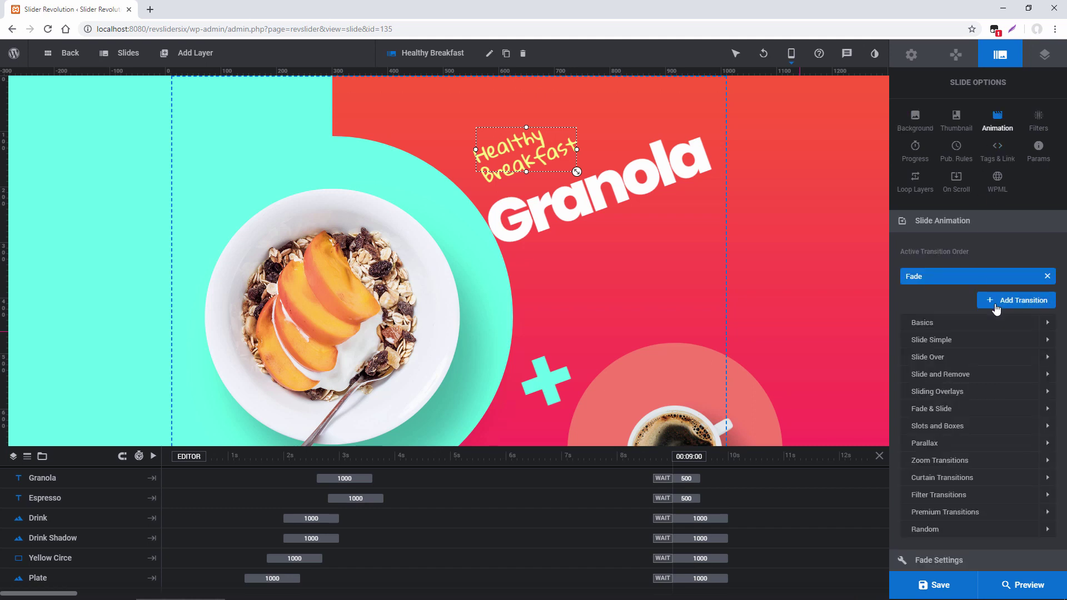
pyautogui.click(940, 339)
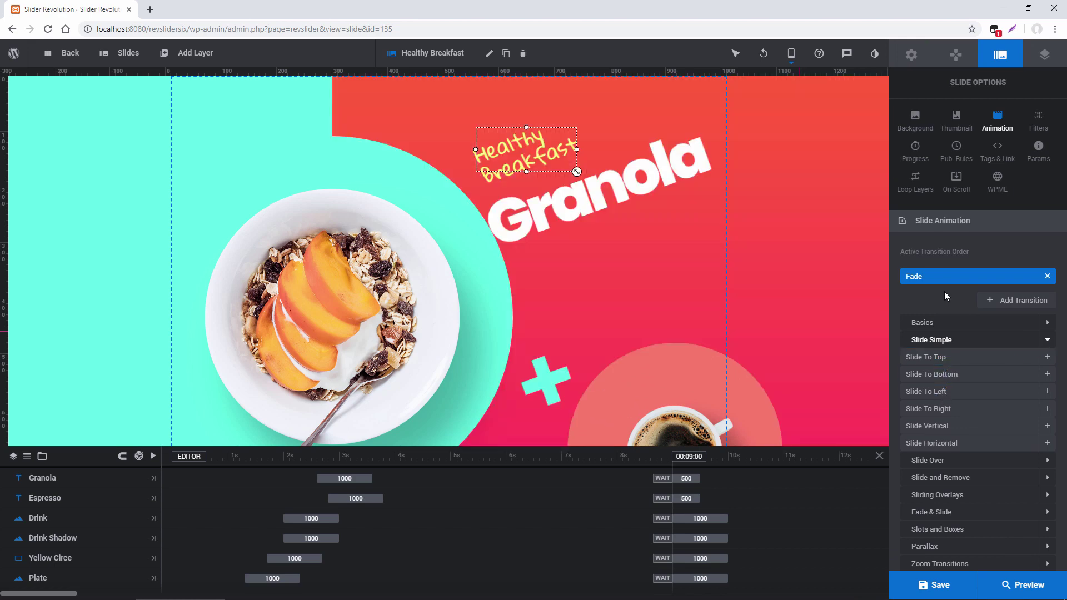
pyautogui.click(916, 192)
pyautogui.click(953, 192)
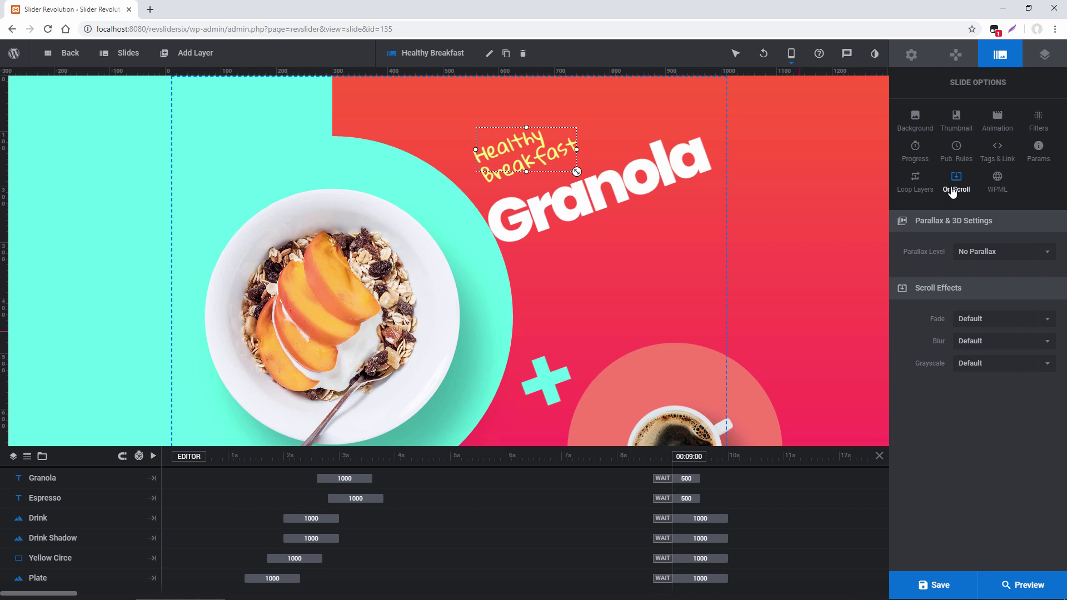
pyautogui.click(914, 178)
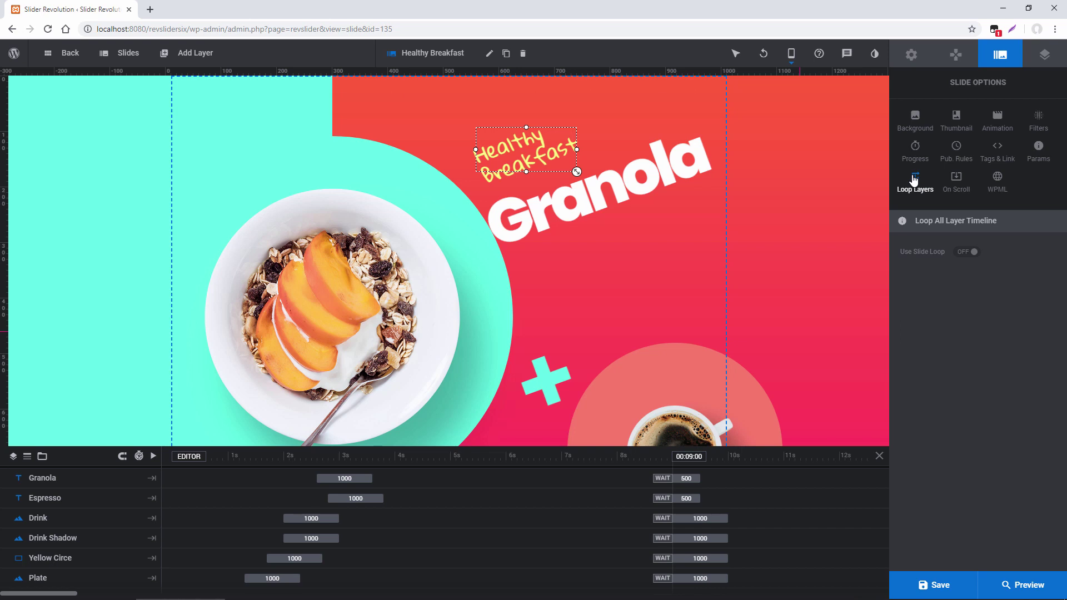
# Examine the Healthy Breakfast text layer's content text and its font, background and spacing style options.
pyautogui.click(1038, 60)
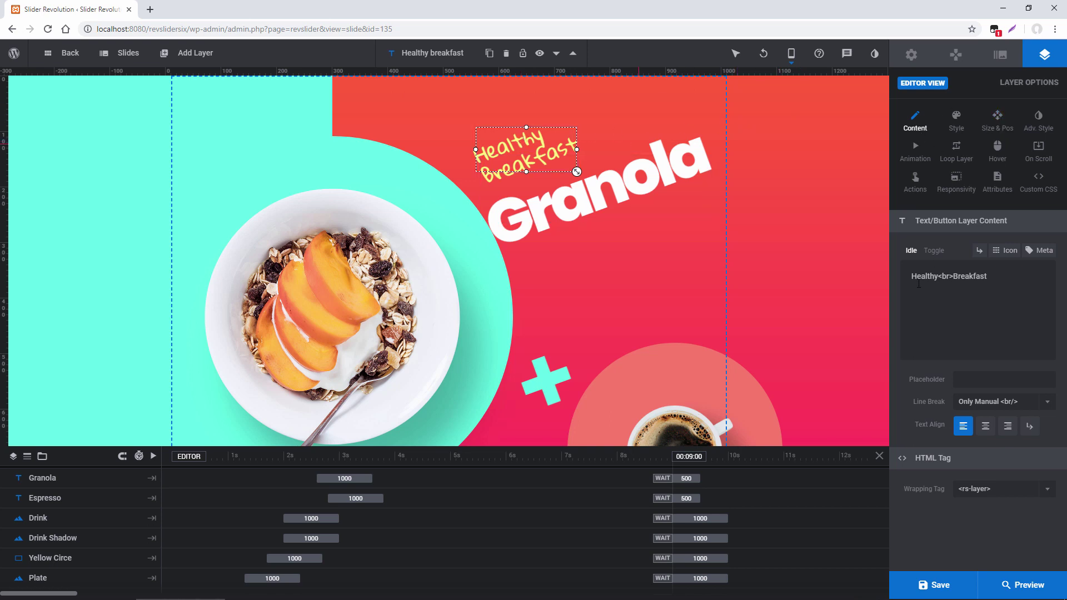
pyautogui.moveTo(912, 276); pyautogui.dragTo(990, 276)
pyautogui.click(994, 276)
pyautogui.click(959, 120)
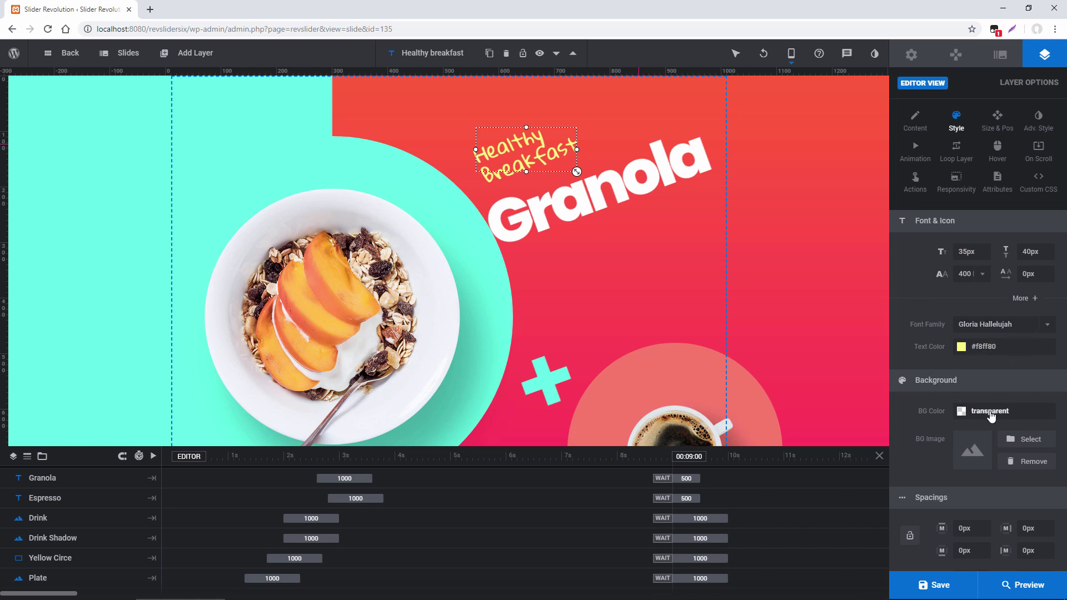
# Preview Masked Transitions presets for the Healthy Breakfast layer's In animation, such as Masked Zoom Out and Slide From Left, without keeping any.
pyautogui.click(915, 151)
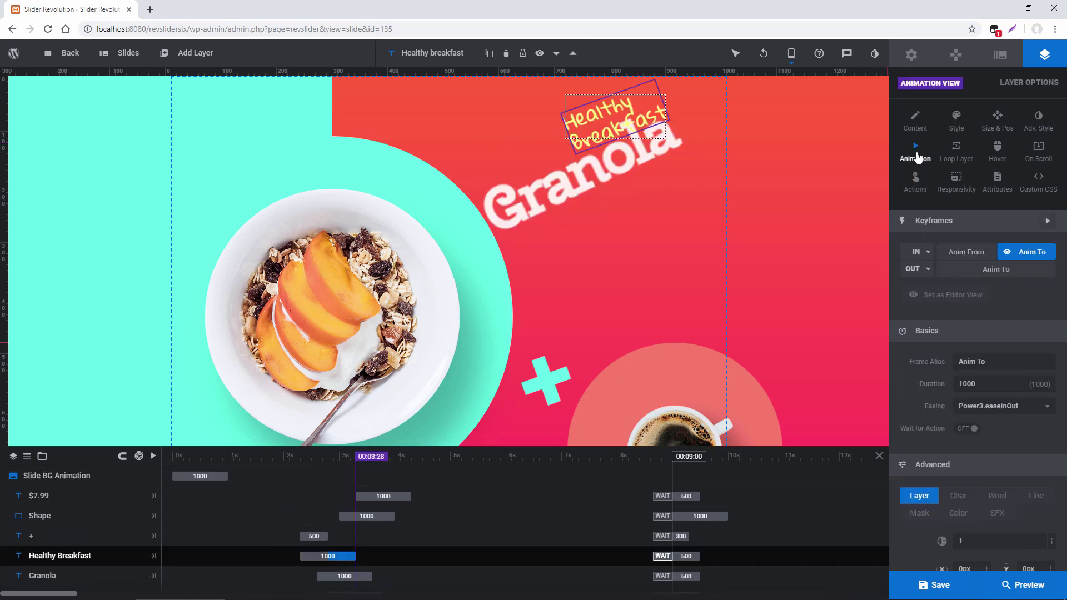
pyautogui.click(927, 254)
pyautogui.click(928, 254)
pyautogui.click(928, 270)
pyautogui.click(928, 270)
pyautogui.click(927, 254)
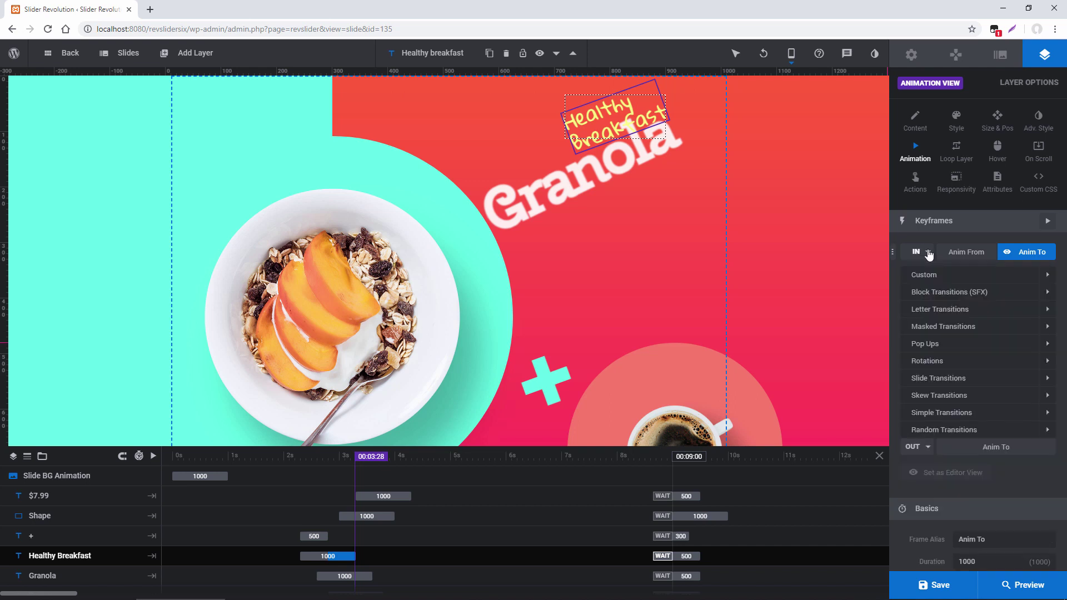
pyautogui.click(943, 327)
pyautogui.click(941, 343)
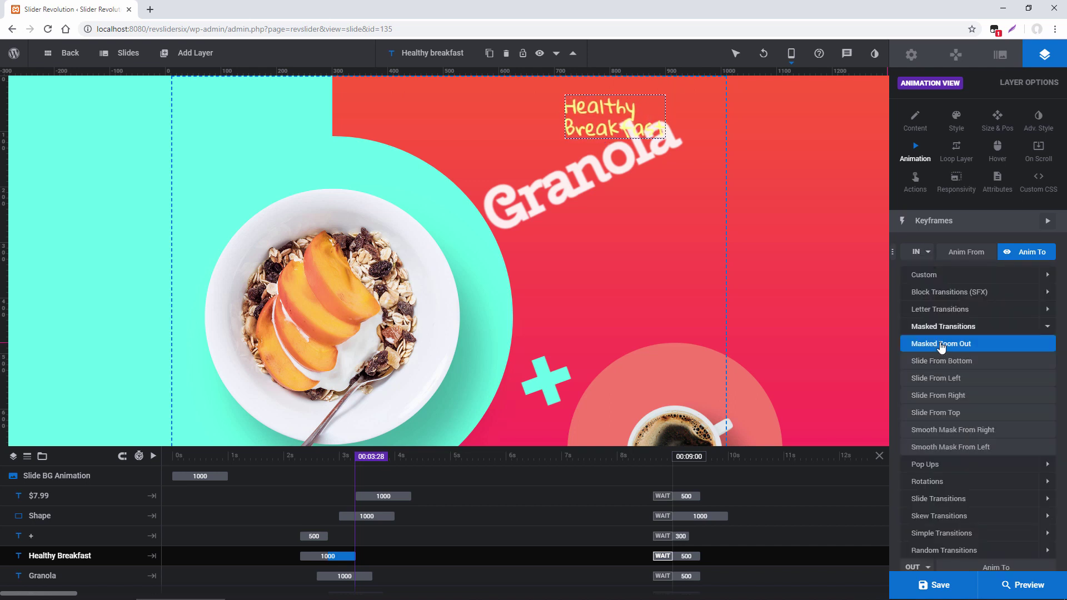
pyautogui.click(940, 362)
pyautogui.click(941, 379)
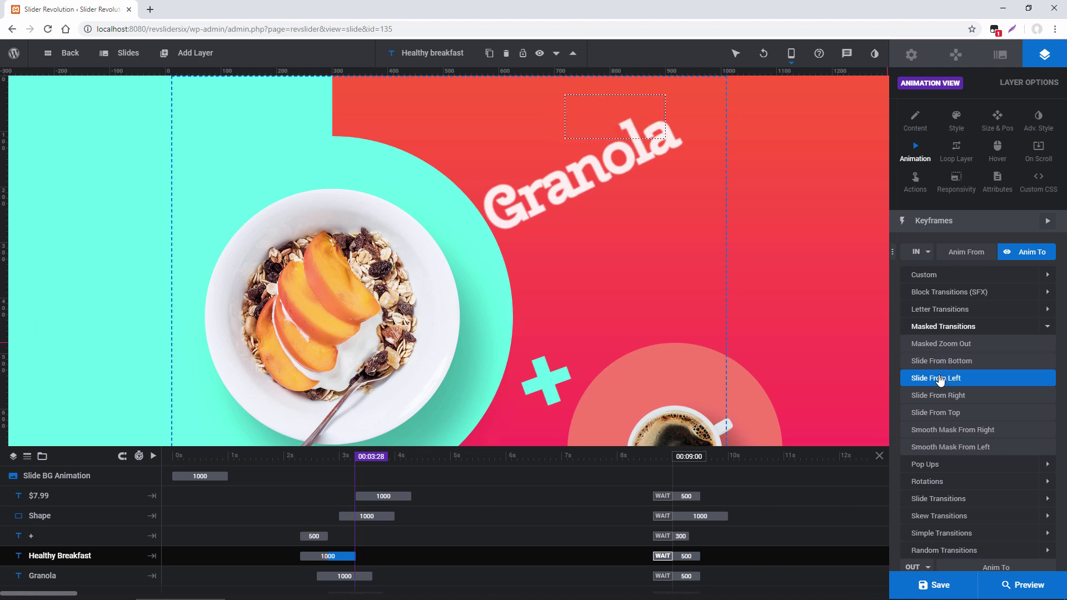
pyautogui.click(927, 254)
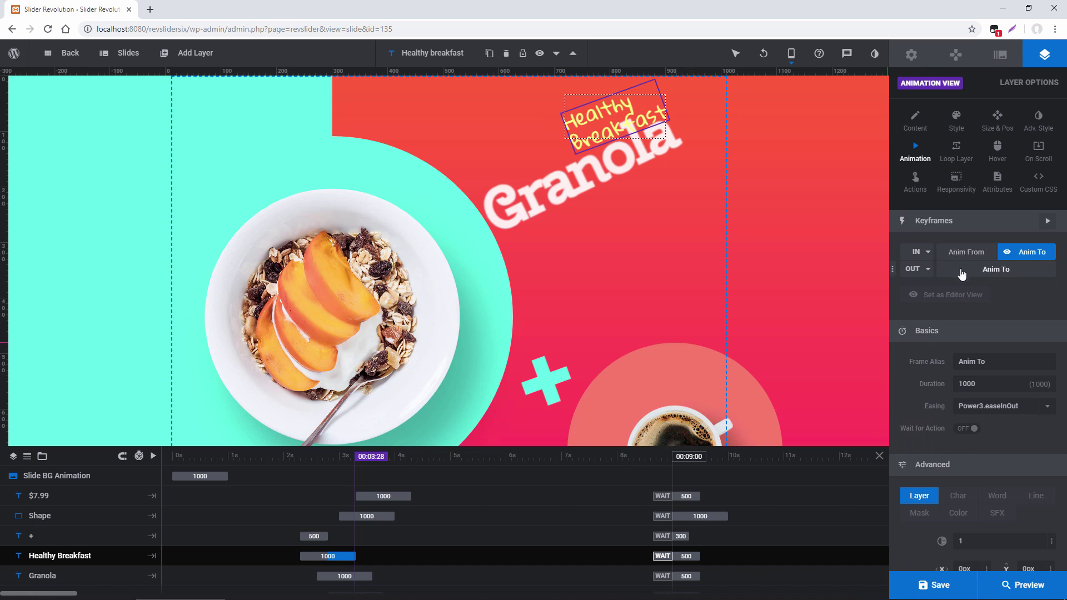
# Add two keyframes between the In and Out animations of the Healthy Breakfast layer.
pyautogui.click(1050, 261)
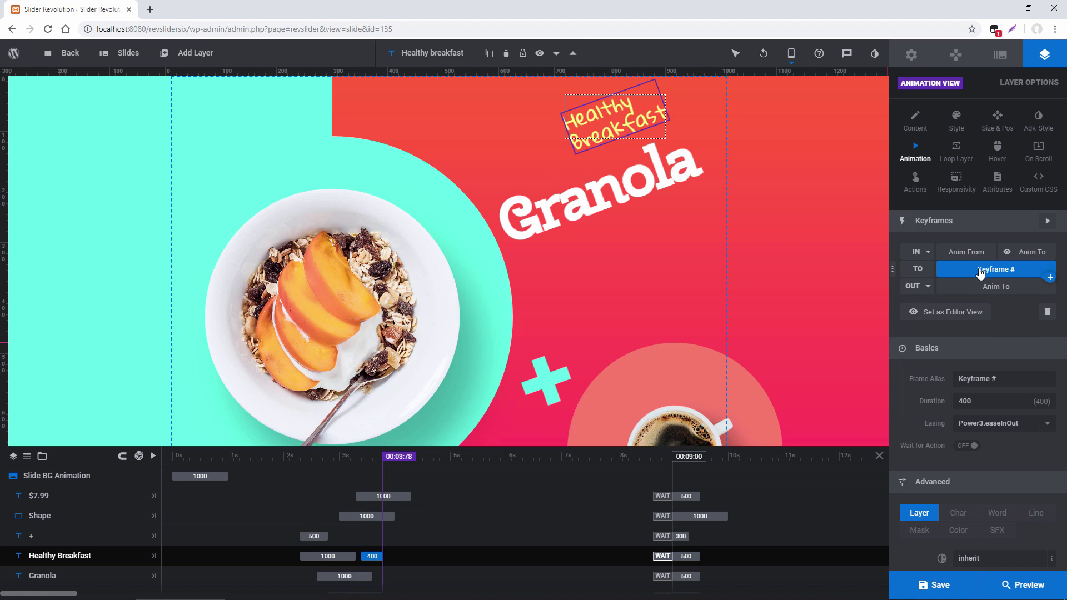
pyautogui.click(1050, 278)
pyautogui.click(1048, 285)
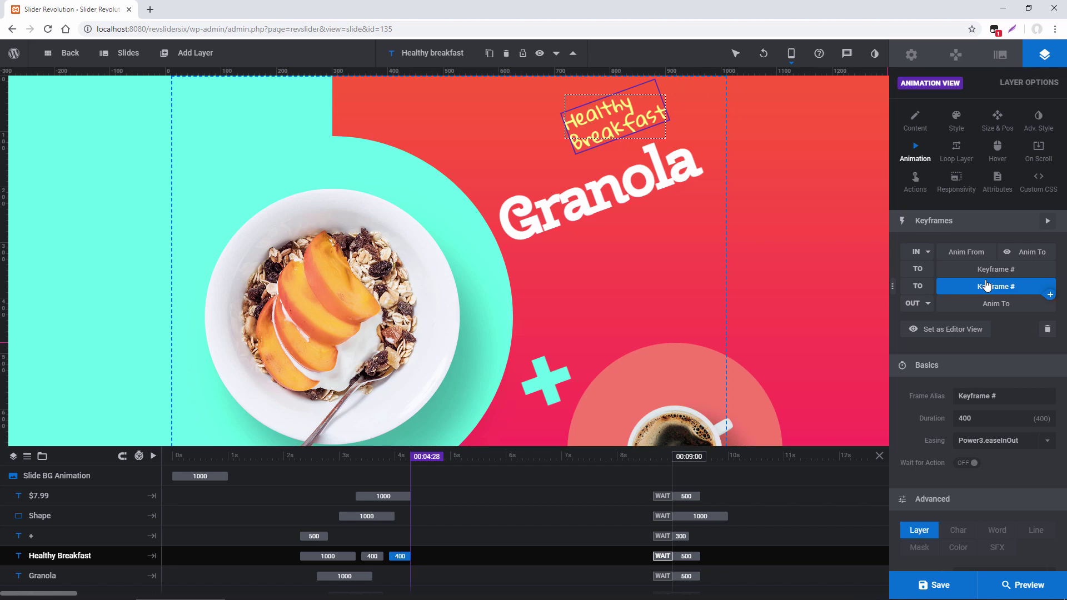
# Examine the Healthy Breakfast layer's Hover settings, available Actions and Responsivity options.
pyautogui.click(998, 147)
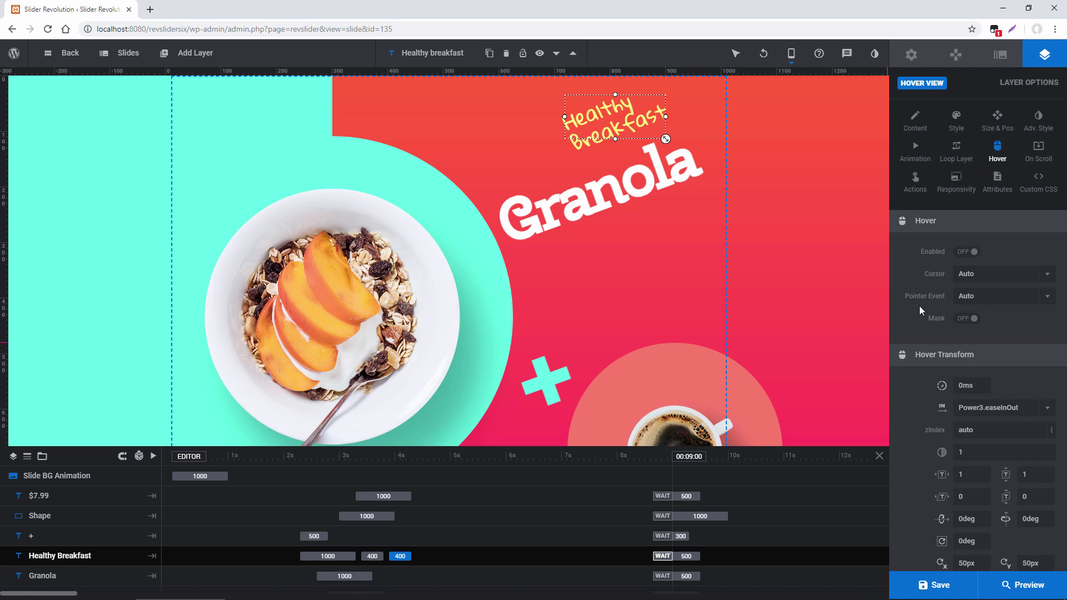
pyautogui.click(915, 181)
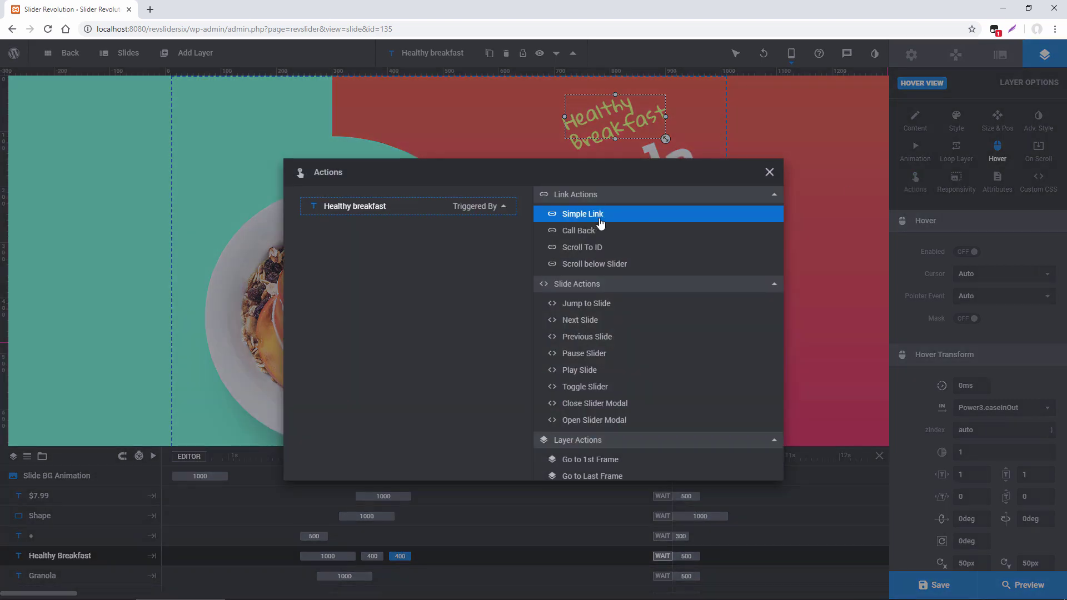
pyautogui.click(770, 172)
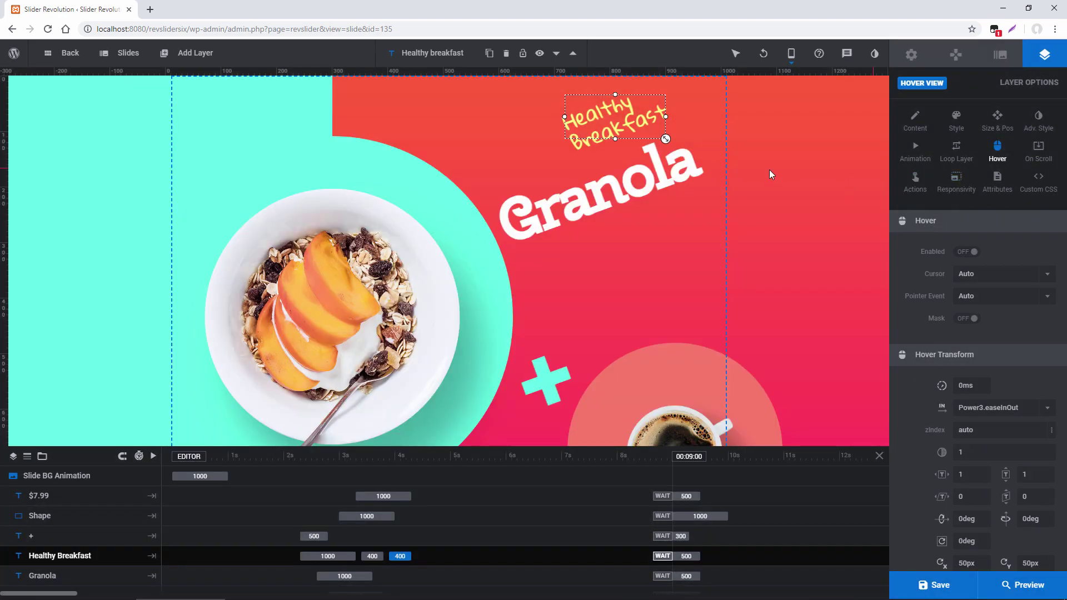
pyautogui.click(954, 190)
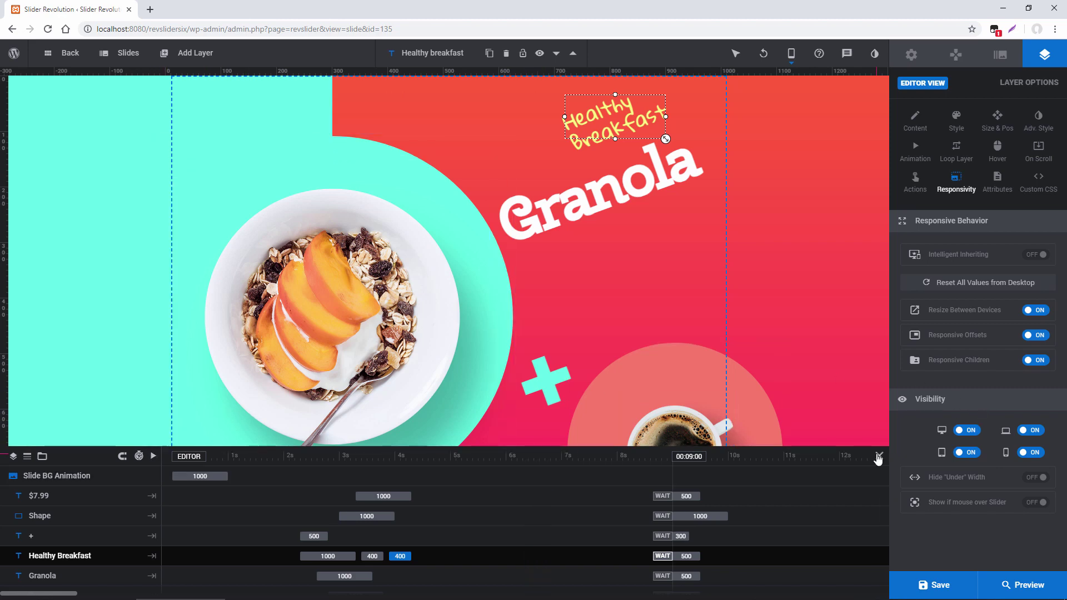
# Enlarge the timeline area to reach about mid-canvas and look through the slide's layer list.
pyautogui.click(879, 457)
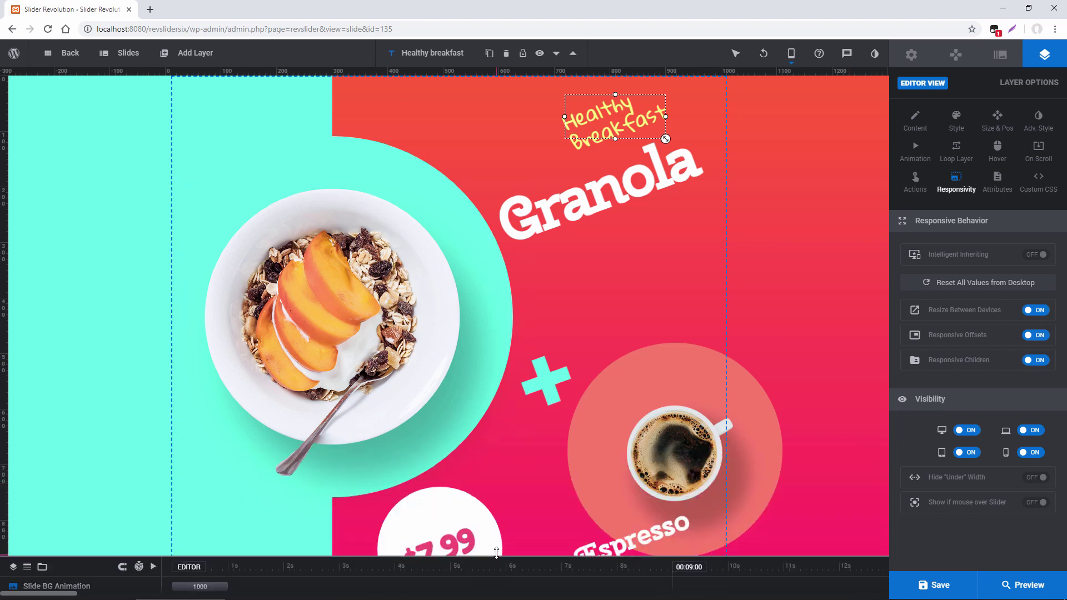
pyautogui.moveTo(497, 552); pyautogui.dragTo(497, 383)
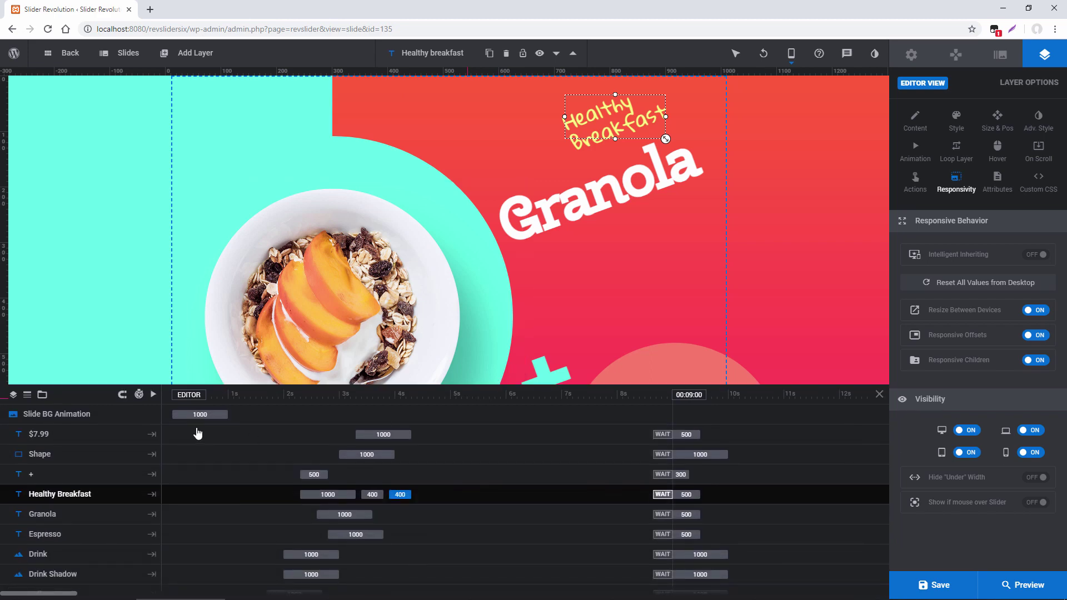
pyautogui.click(84, 417)
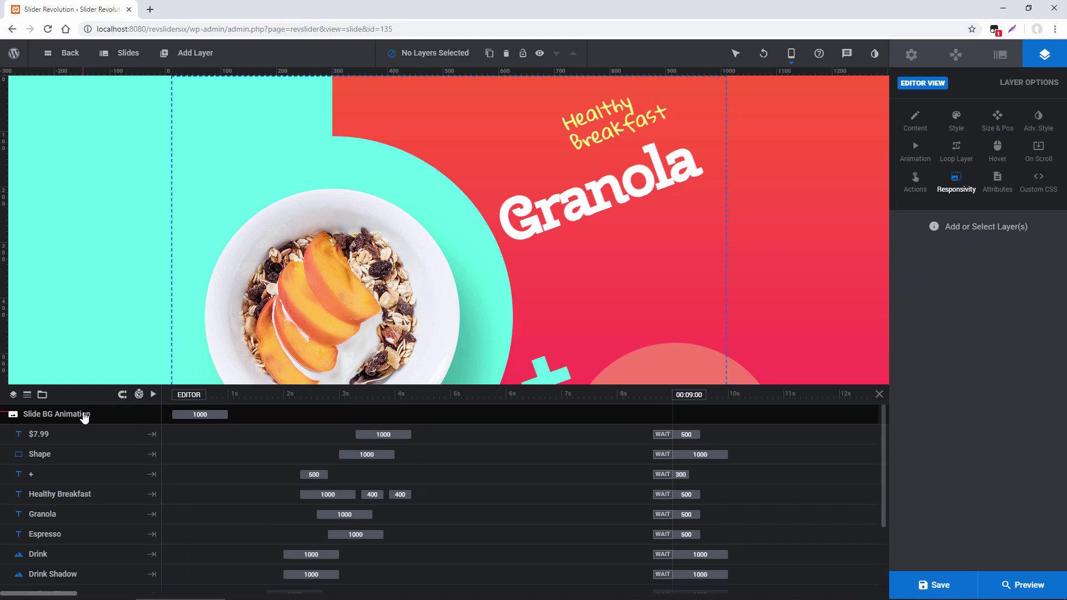
pyautogui.scroll(-2, 82, 463)
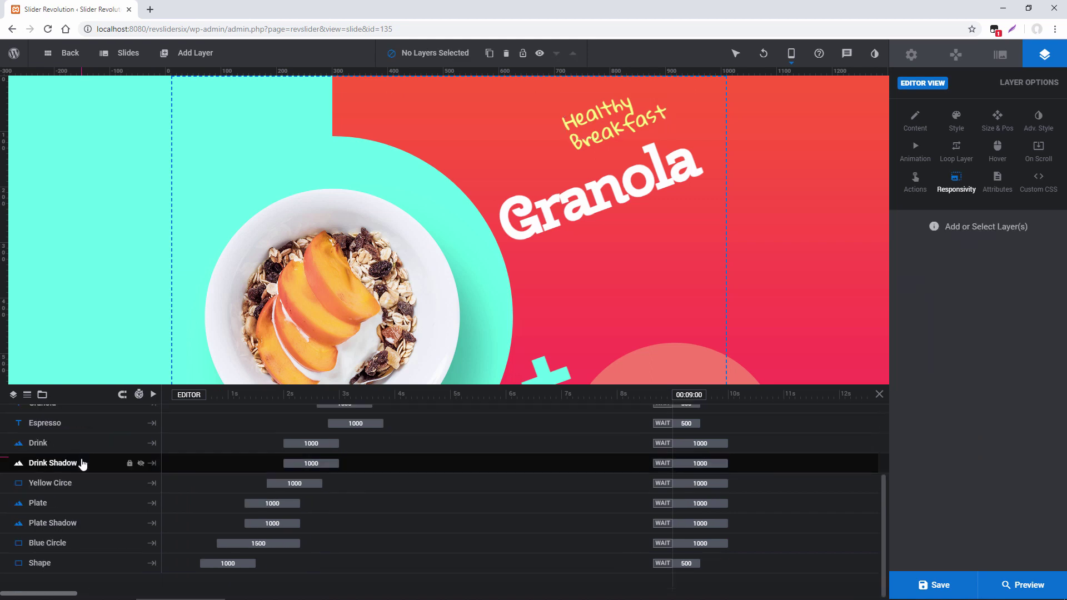
pyautogui.scroll(3, 88, 525)
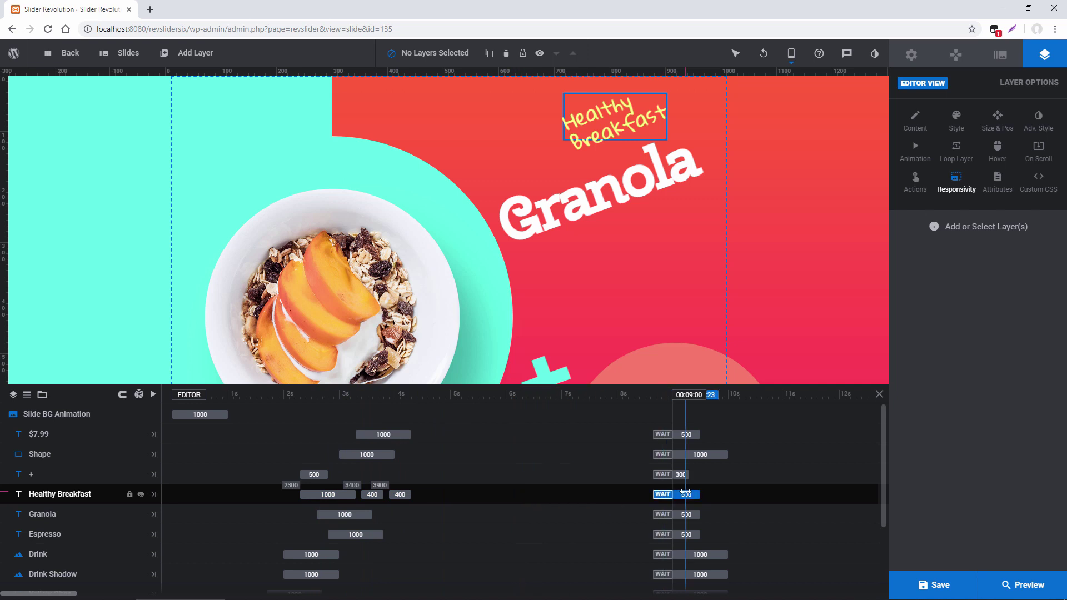
# Shift the $7.99 layer's In animation on the timeline to start at about 1820 ms and lengthen it to about 1810 ms.
pyautogui.click(378, 434)
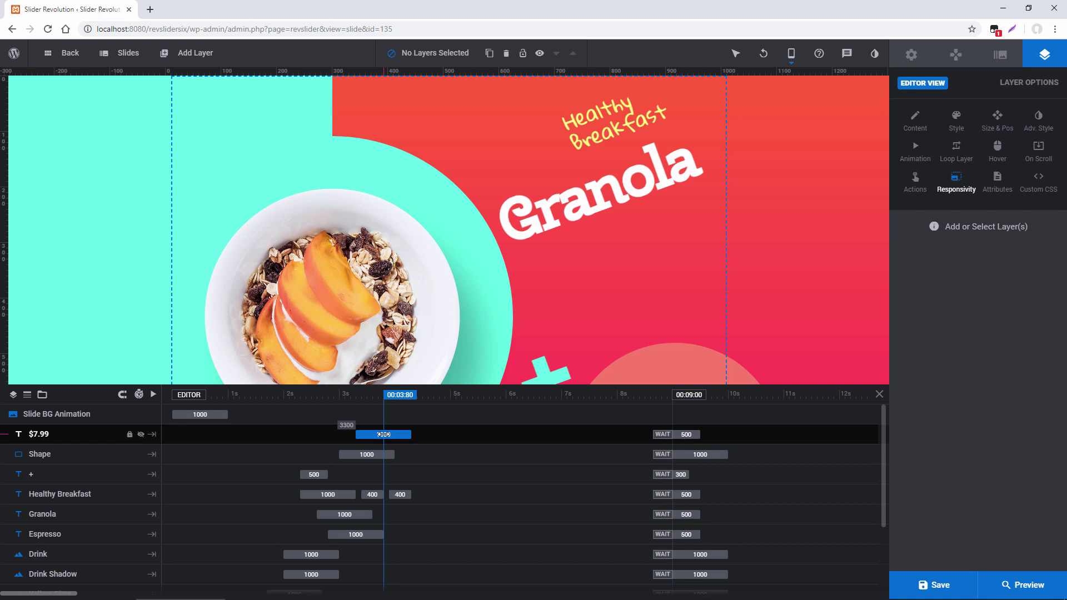
pyautogui.moveTo(383, 434); pyautogui.dragTo(301, 434)
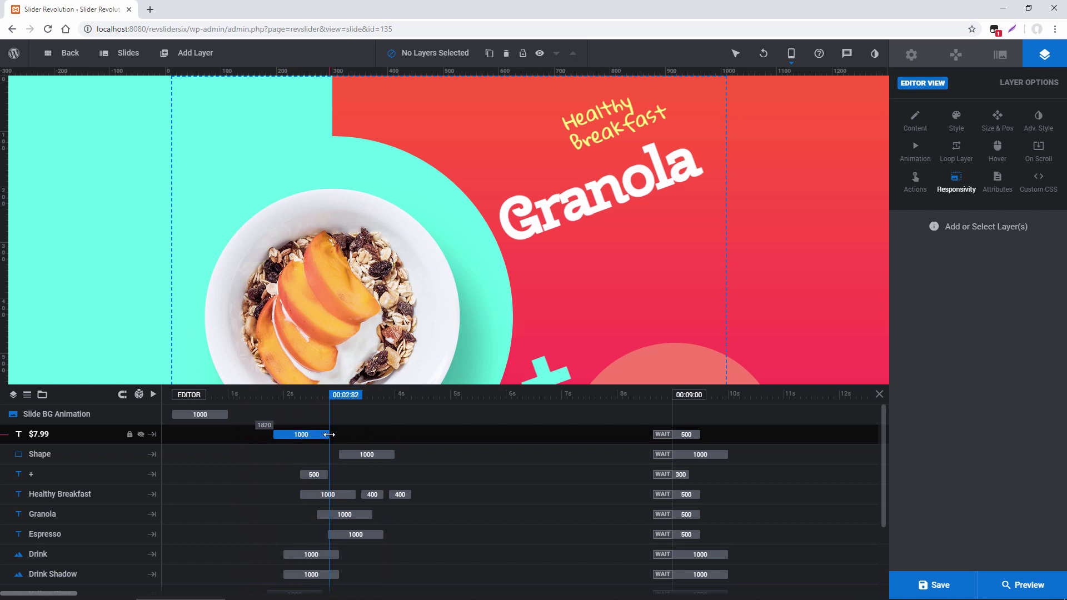
pyautogui.moveTo(330, 434); pyautogui.dragTo(374, 433)
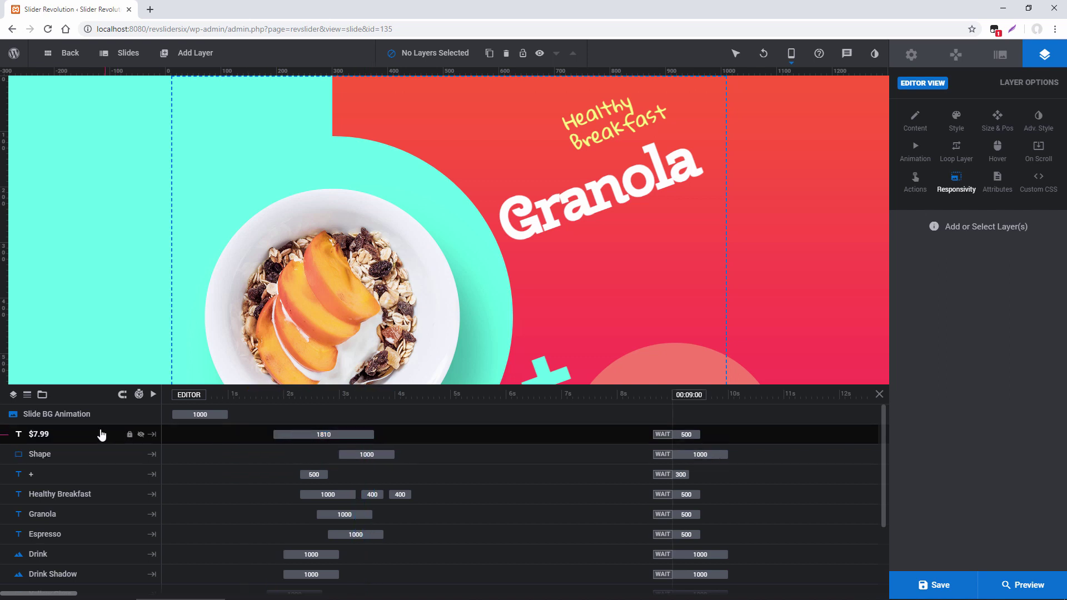
# Move the $7.99 layer directly below the neighbouring Shape layer in the stacking order and select the slide background animation.
pyautogui.moveTo(97, 439); pyautogui.dragTo(91, 465)
pyautogui.click(462, 418)
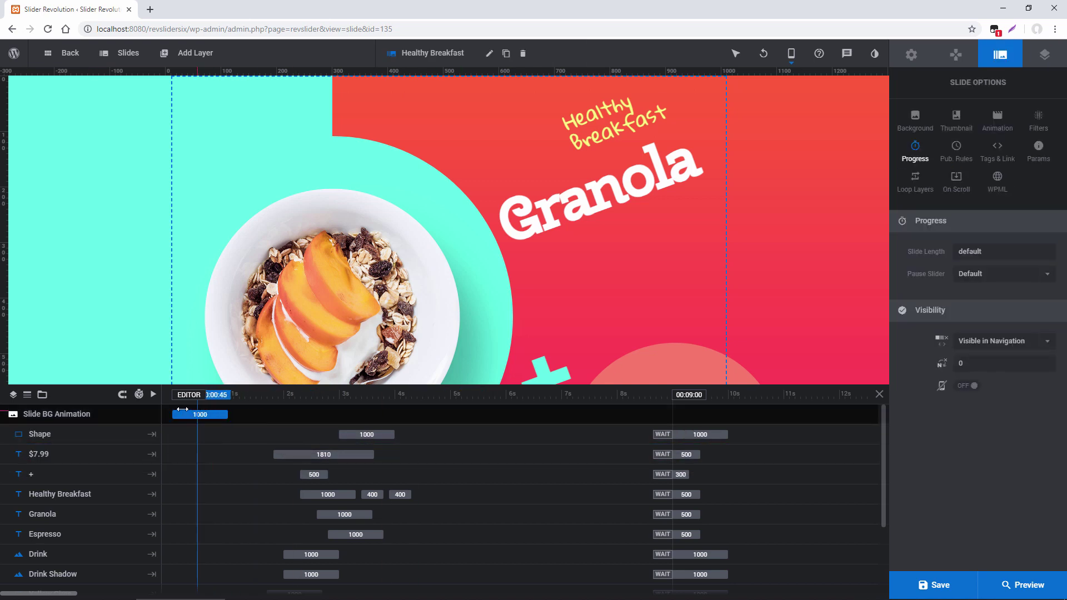
# Play the slide's animation on the timeline to check it and return to the editor view.
pyautogui.click(154, 395)
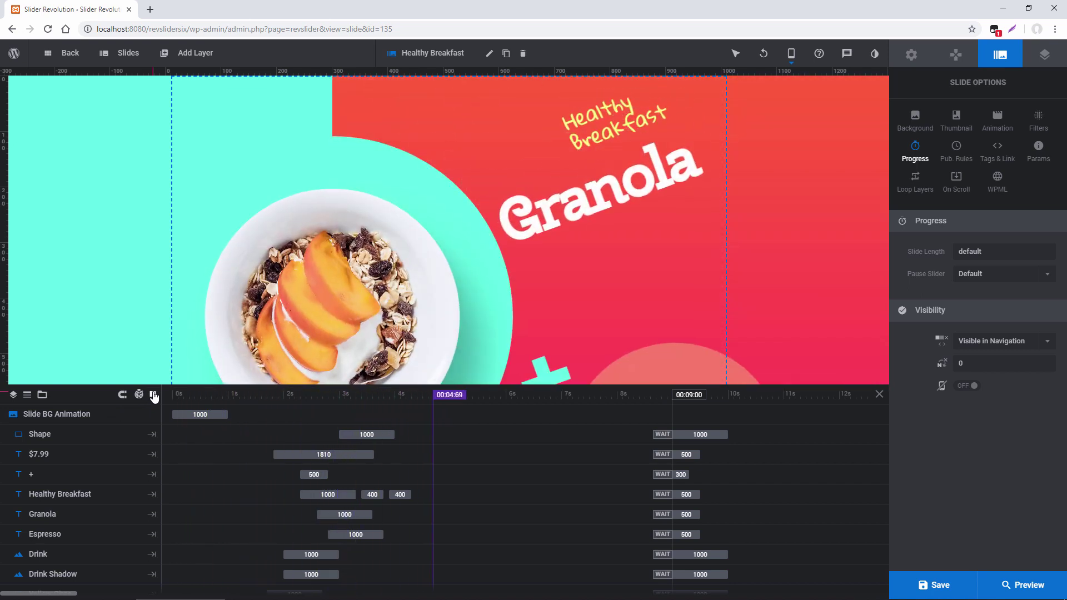
pyautogui.click(154, 396)
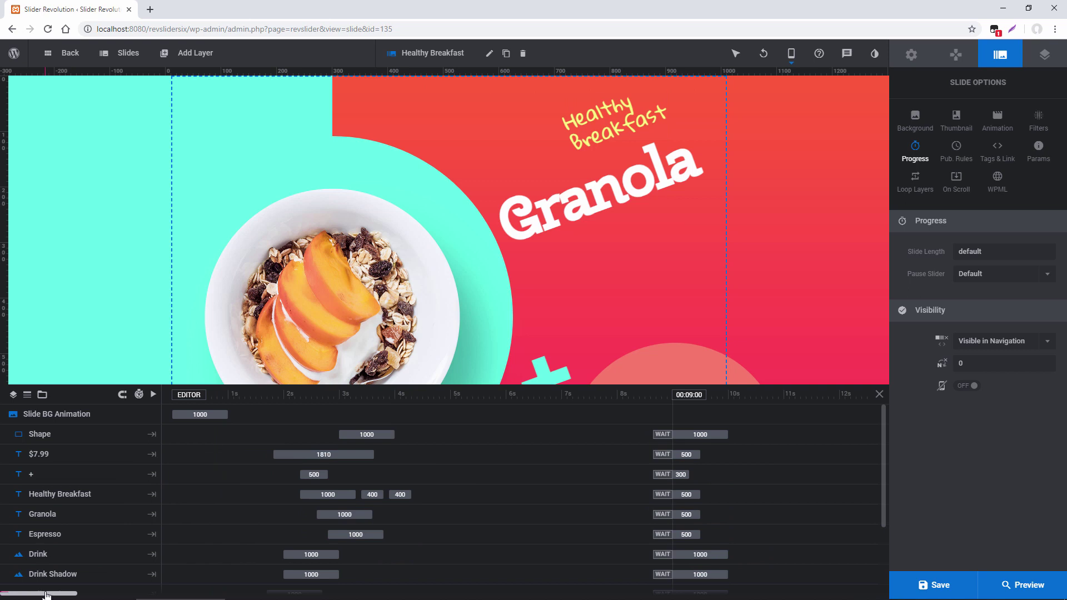
pyautogui.moveTo(46, 595)
pyautogui.mouseDown()
pyautogui.moveTo(185, 595)
pyautogui.moveTo(43, 597)
pyautogui.mouseUp()
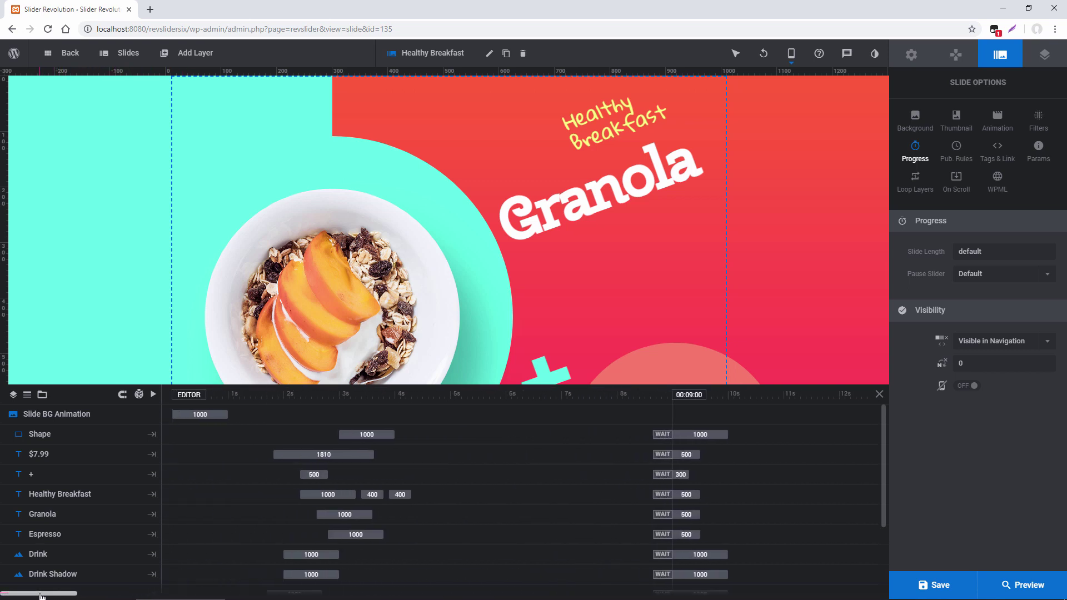